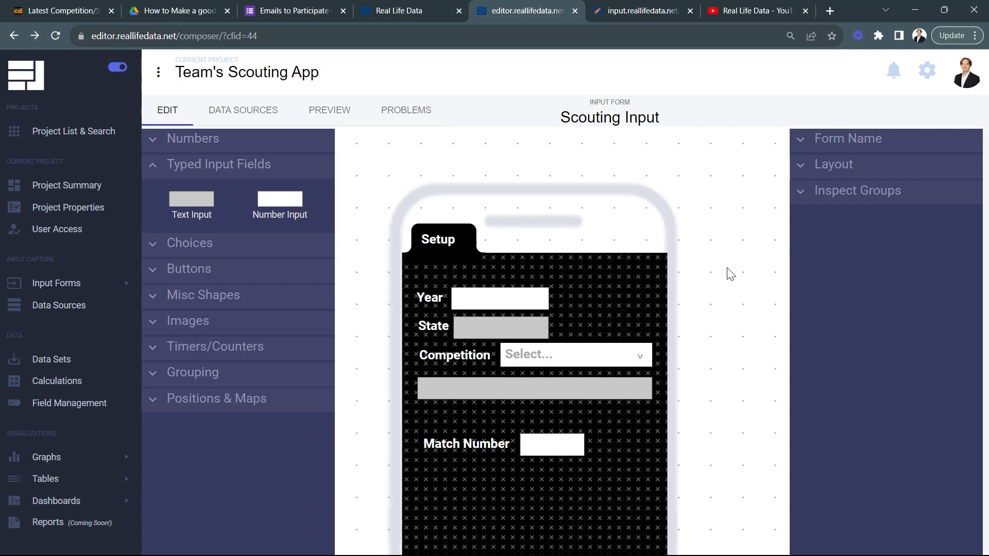
Step: Add a group to the Scouting Input form and resize it to cover the whole page area below the Setup tab
left_click_drag(720, 318, 735, 256)
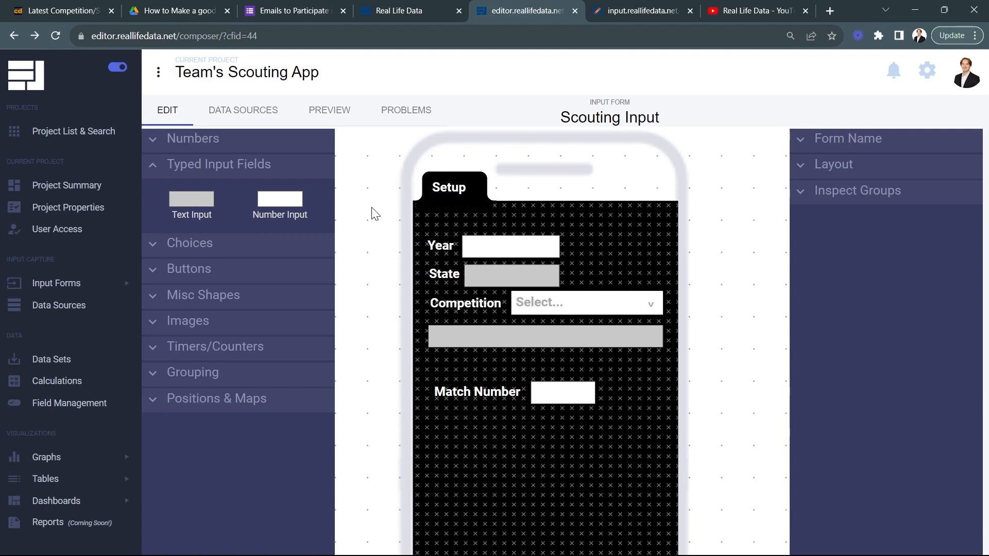
left_click(119, 65)
left_click(130, 378)
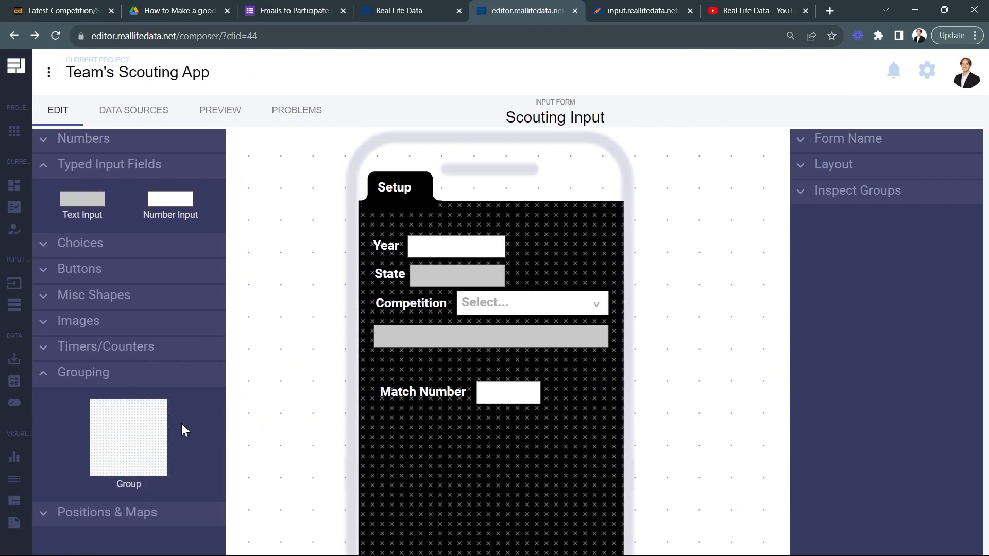
left_click_drag(145, 428, 545, 302)
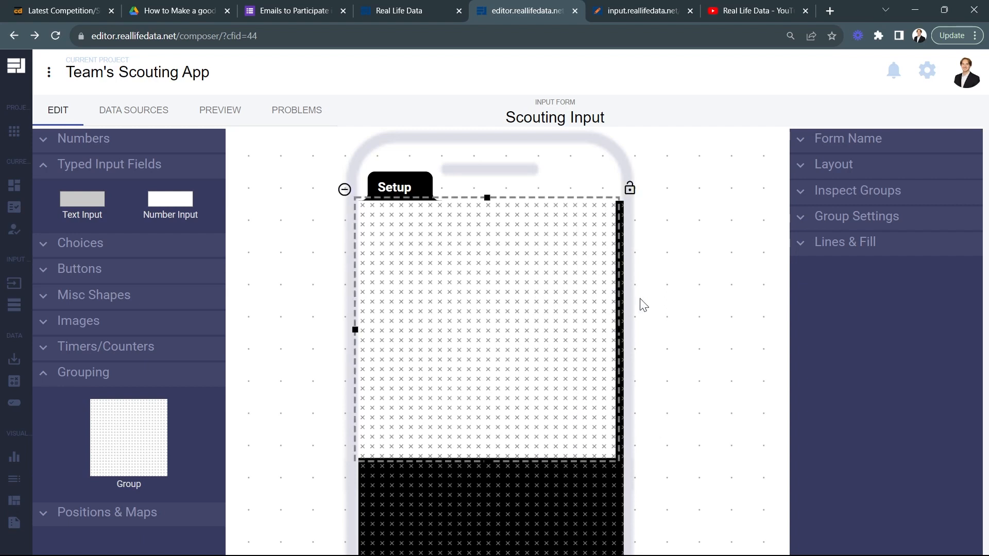
left_click_drag(616, 331, 626, 328)
left_click_drag(671, 410, 669, 289)
left_click(616, 313)
left_click_drag(488, 340, 500, 503)
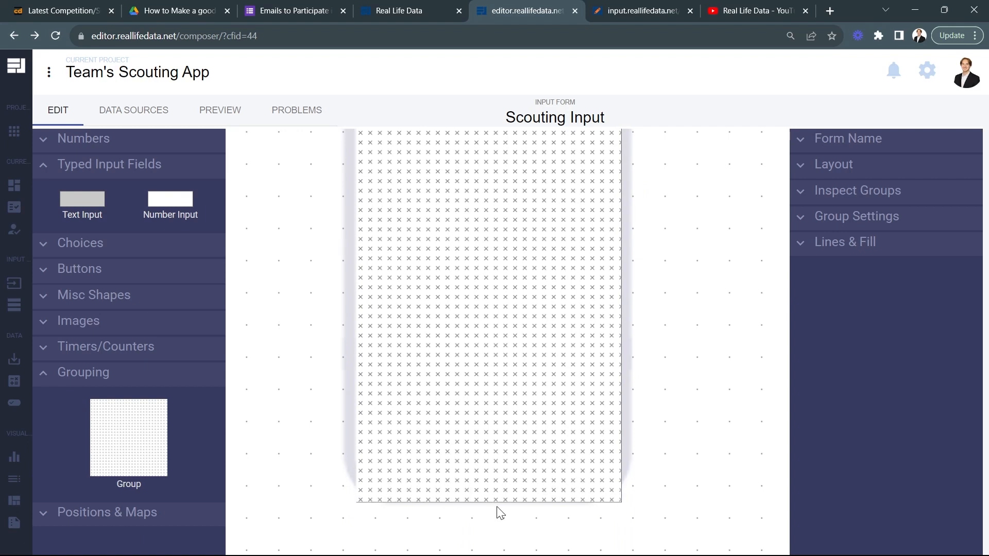
Step: Set the new group's fill color to dark gray #464646
left_click(885, 248)
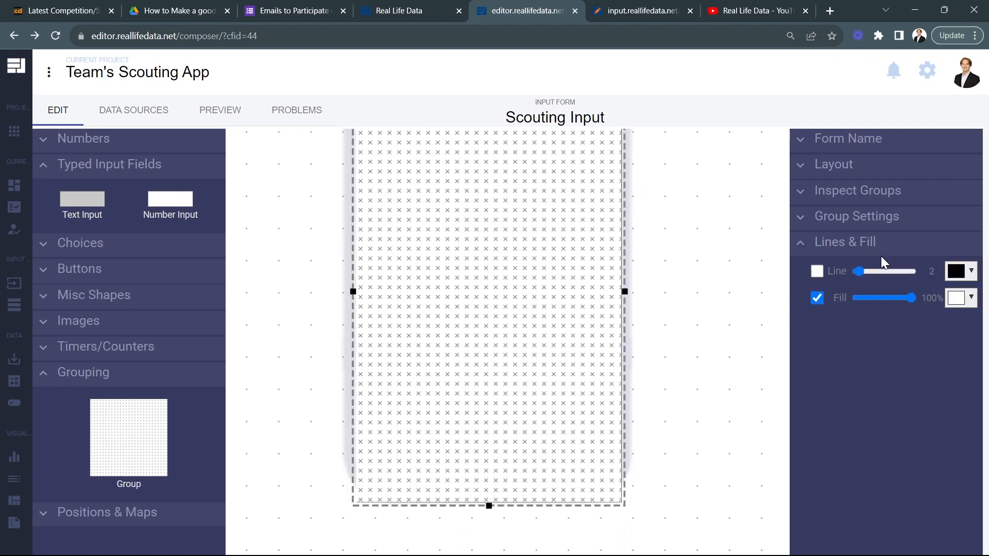
left_click(953, 306)
left_click_drag(899, 371, 870, 384)
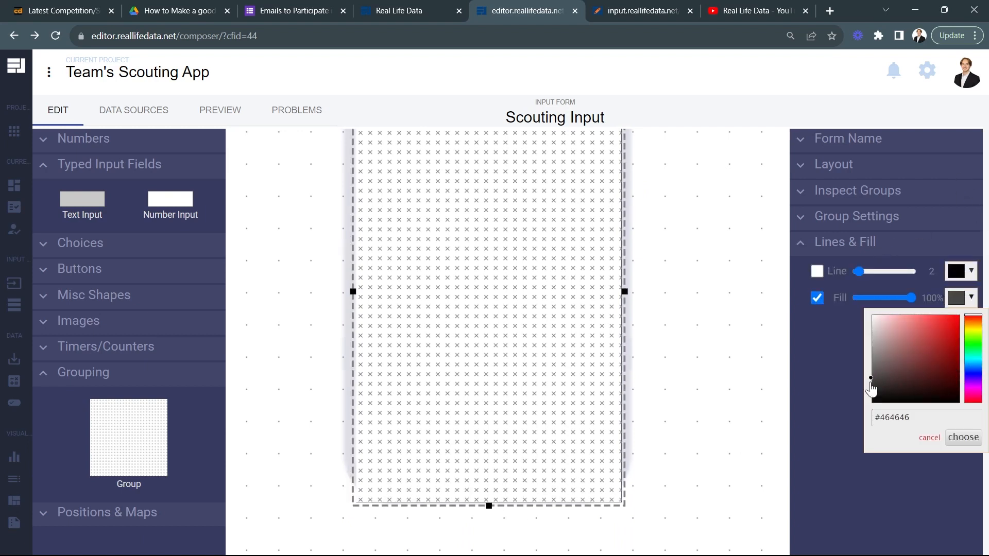
left_click(964, 437)
left_click(635, 209)
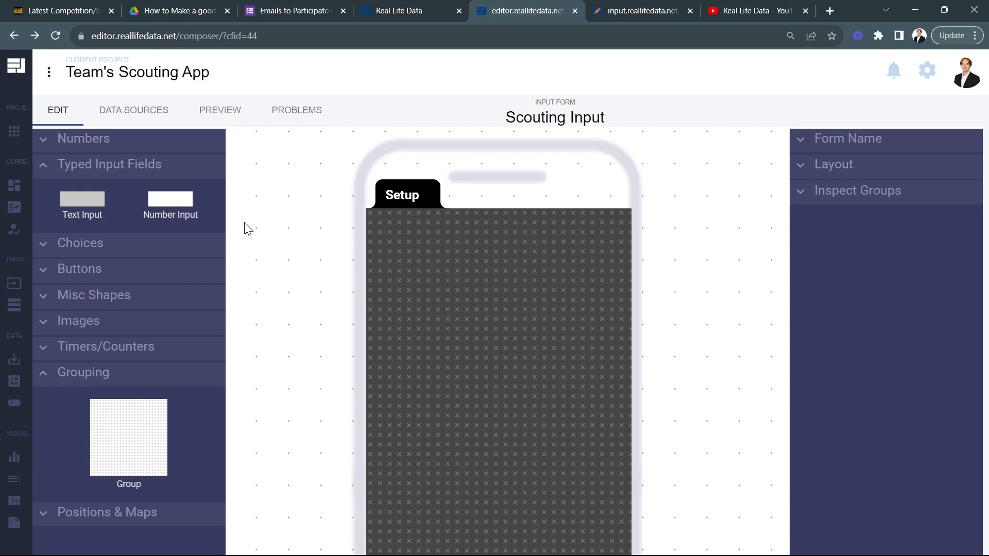
Step: Place a Group Tab button on the new group's top edge, directly beside the Setup tab
left_click(92, 283)
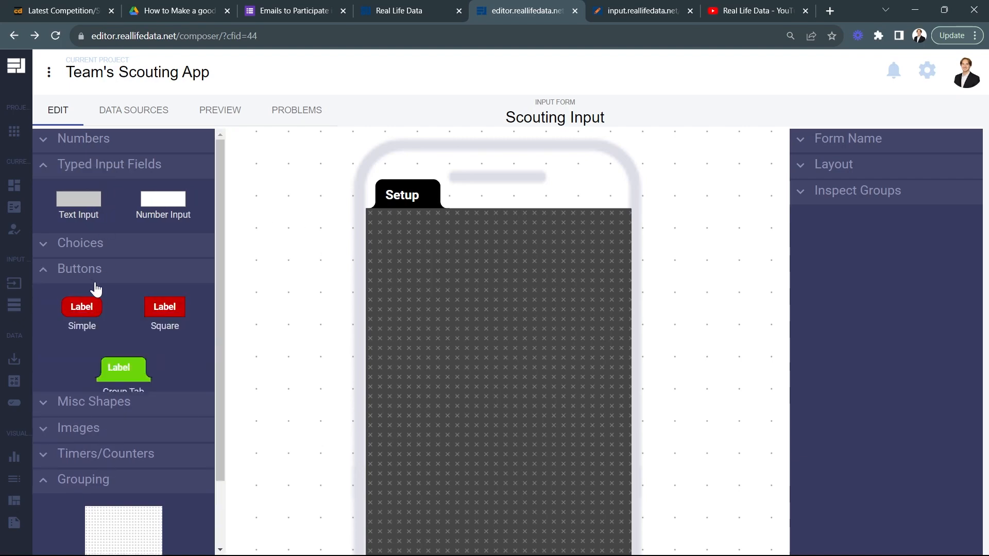
left_click(122, 367)
left_click_drag(603, 144, 475, 212)
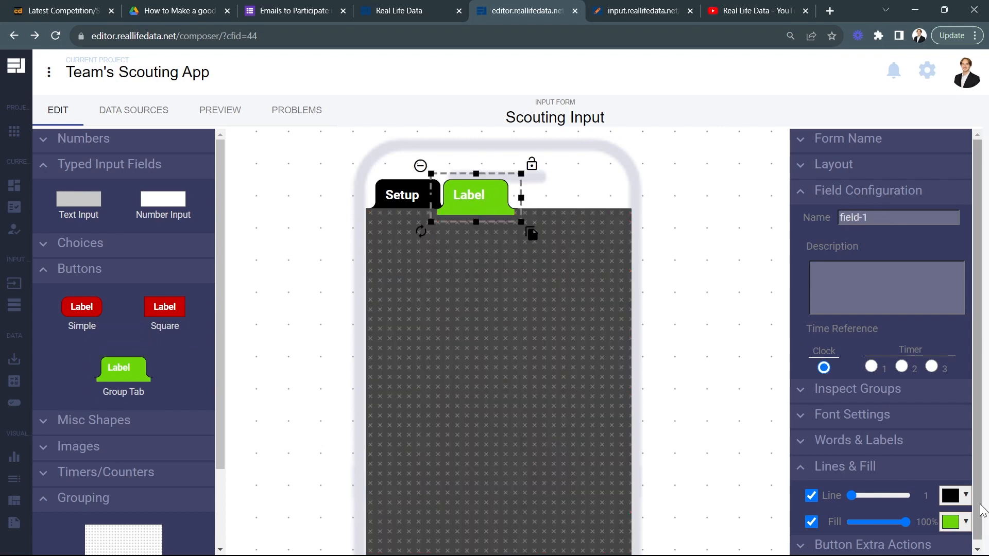
Step: Copy the gray group's fill color #464646 and apply it as the new tab button's fill
left_click(447, 400)
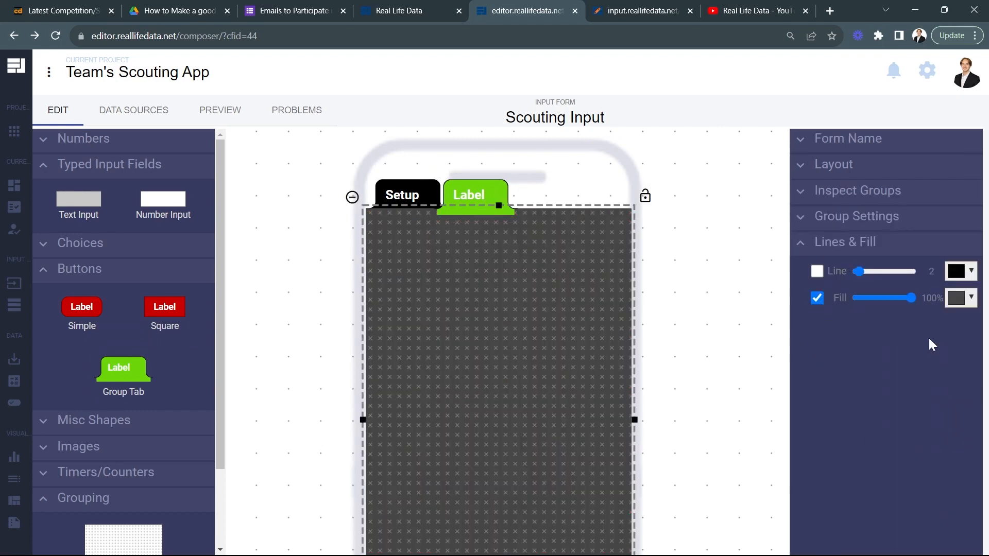
left_click(961, 297)
double_click(897, 417)
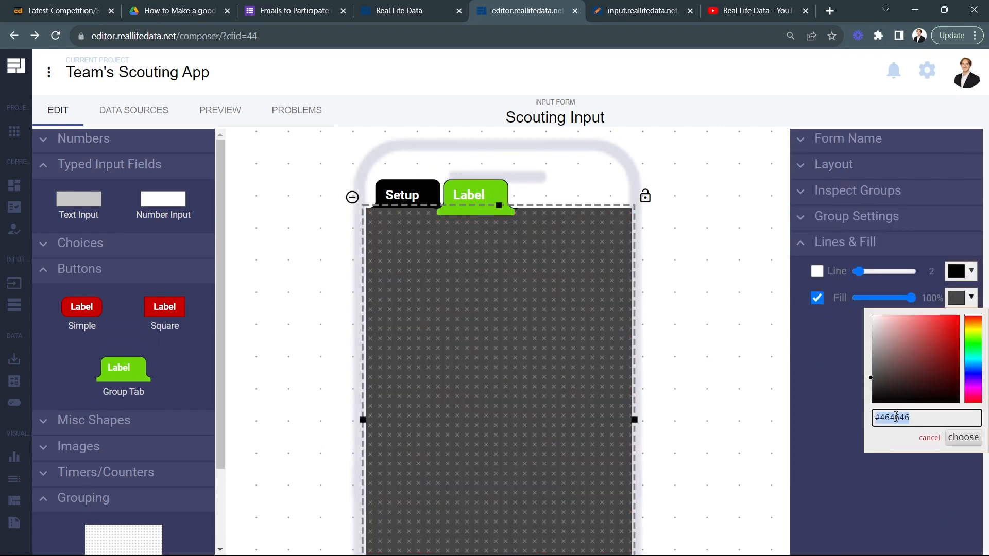
left_click(464, 195)
left_click(959, 523)
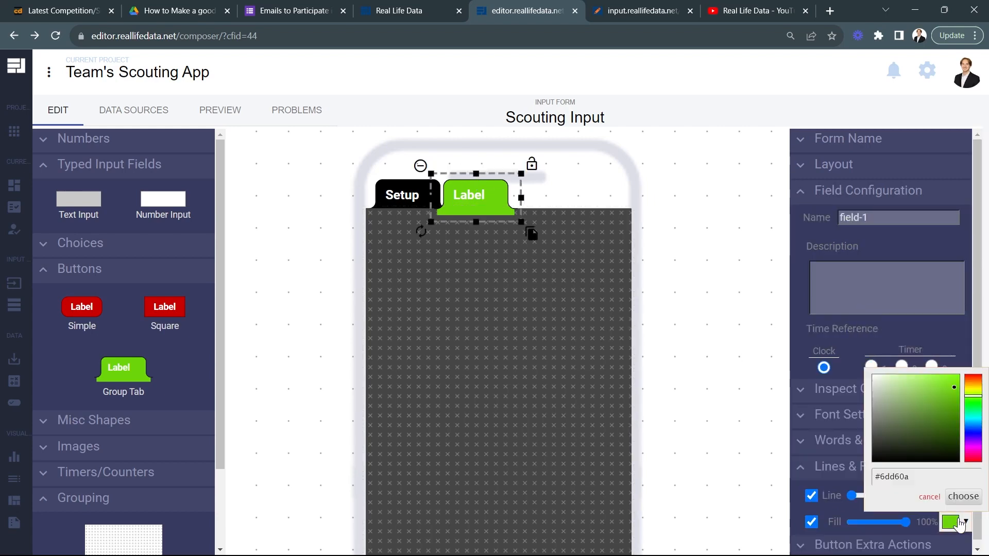
double_click(927, 478)
type("#464646")
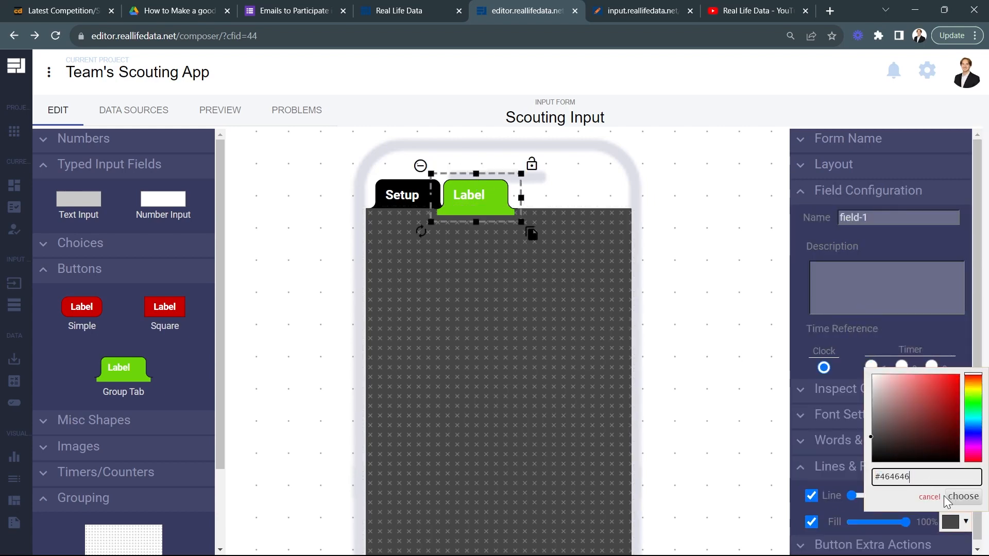
left_click(964, 497)
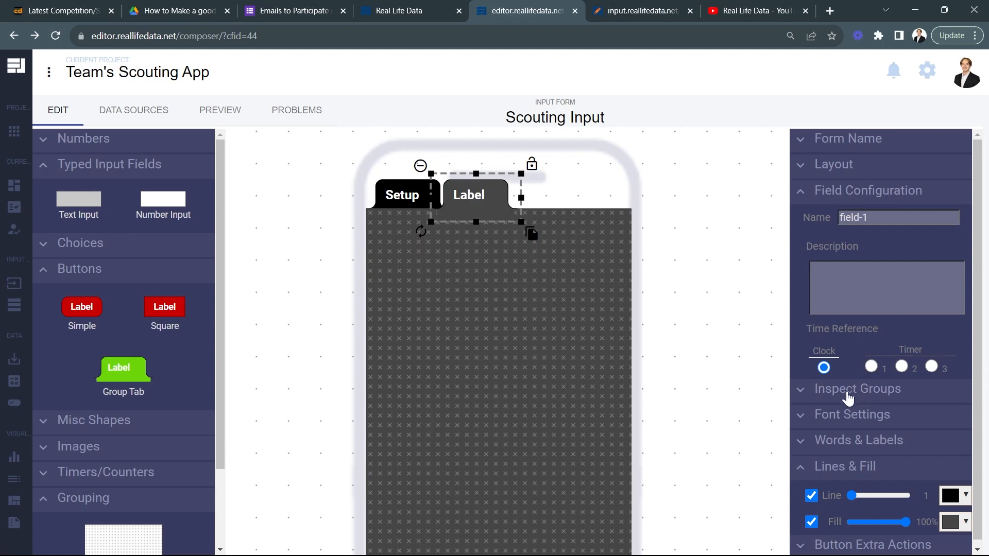
Step: Label the new tab "Auto" and enable its Popup action for <My Group>
left_click(846, 440)
double_click(849, 440)
type("Auto")
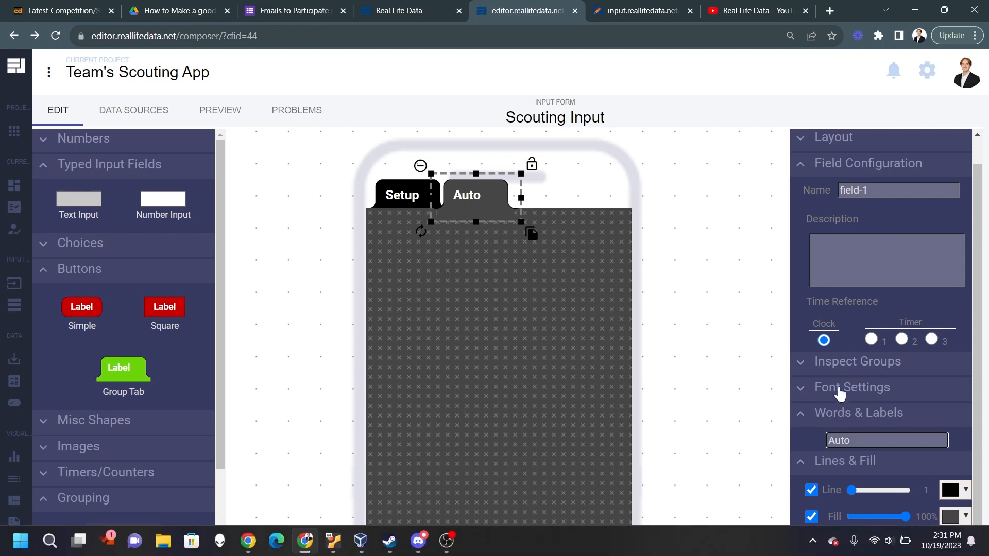
scroll(842, 471, "down", 5)
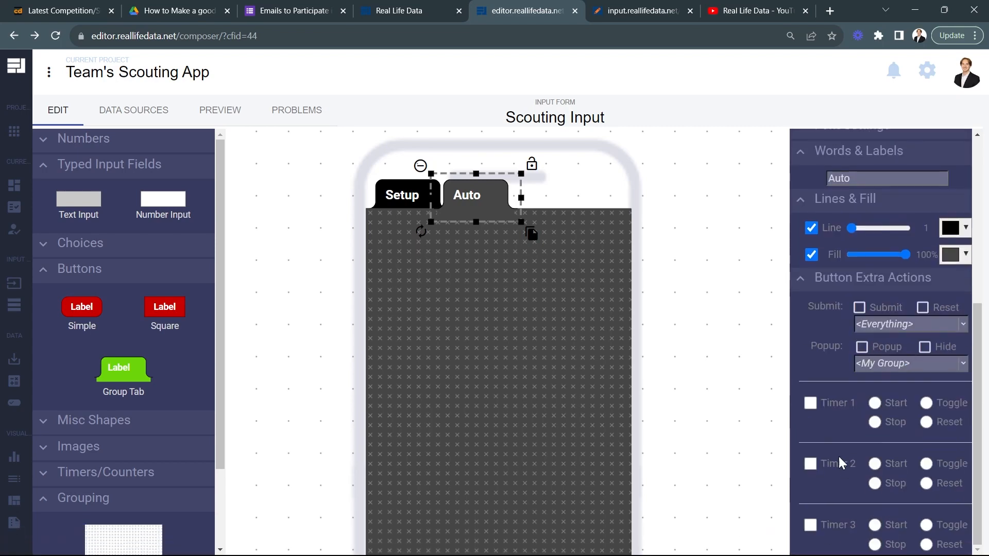
left_click(870, 347)
Step: Preview the form, test switching to the Auto tab, and return to editing
left_click(219, 109)
left_click(223, 208)
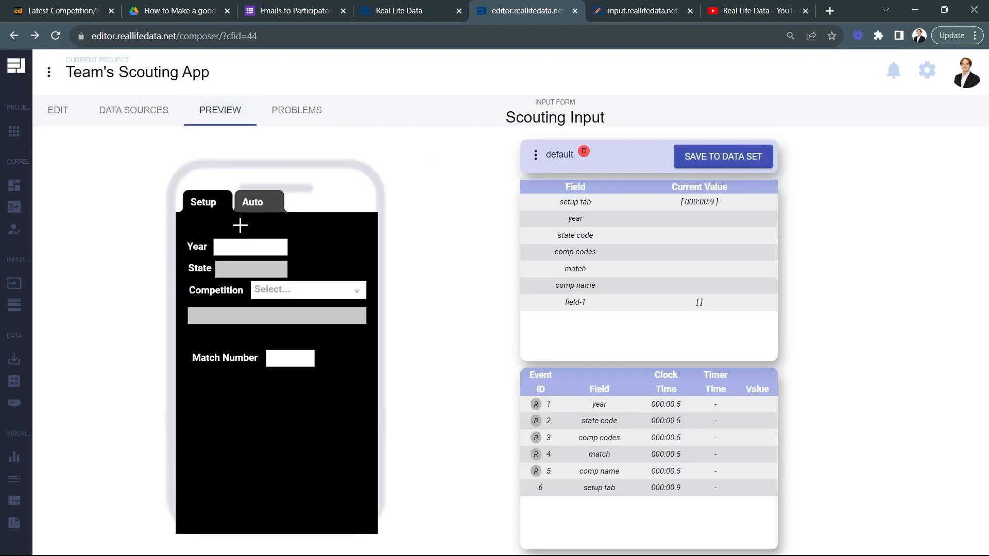
left_click(258, 208)
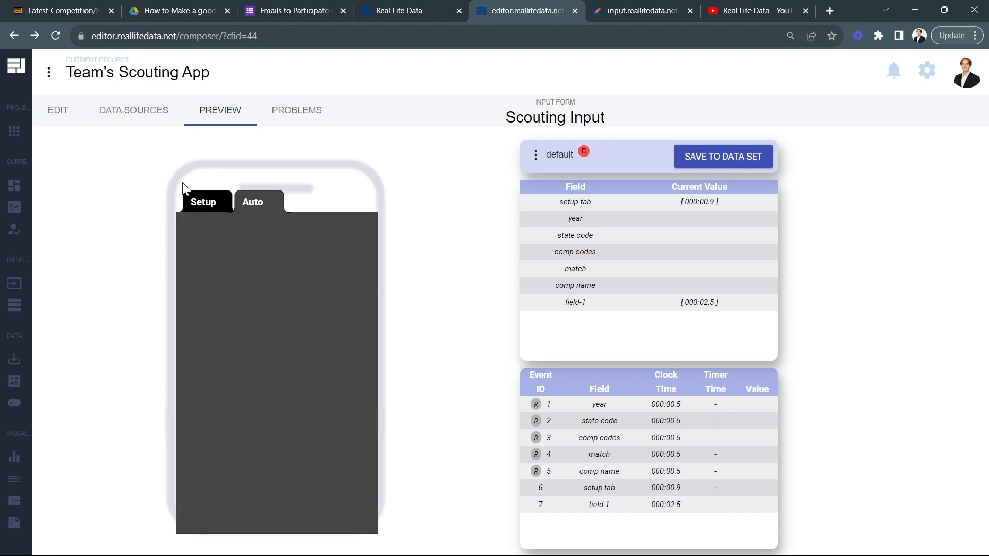
left_click(71, 113)
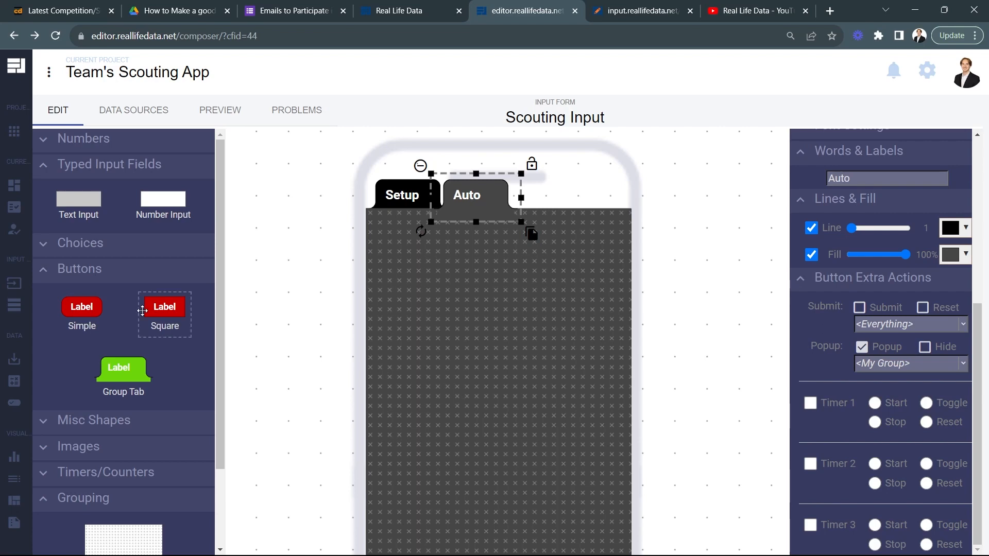
Step: Add a text label near the upper corner of the Auto page, just below the Setup tab, reading "Starting Location"
left_click(124, 176)
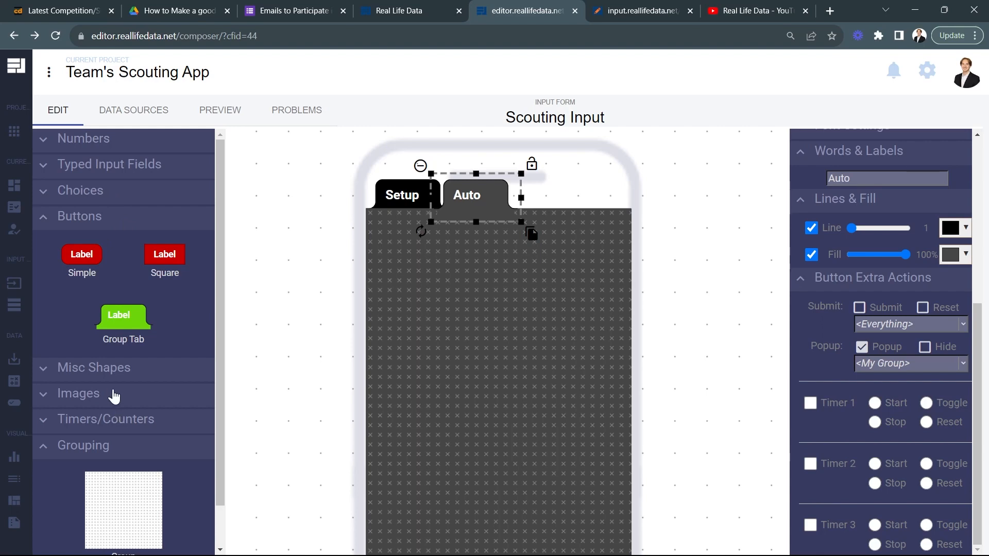
left_click(97, 218)
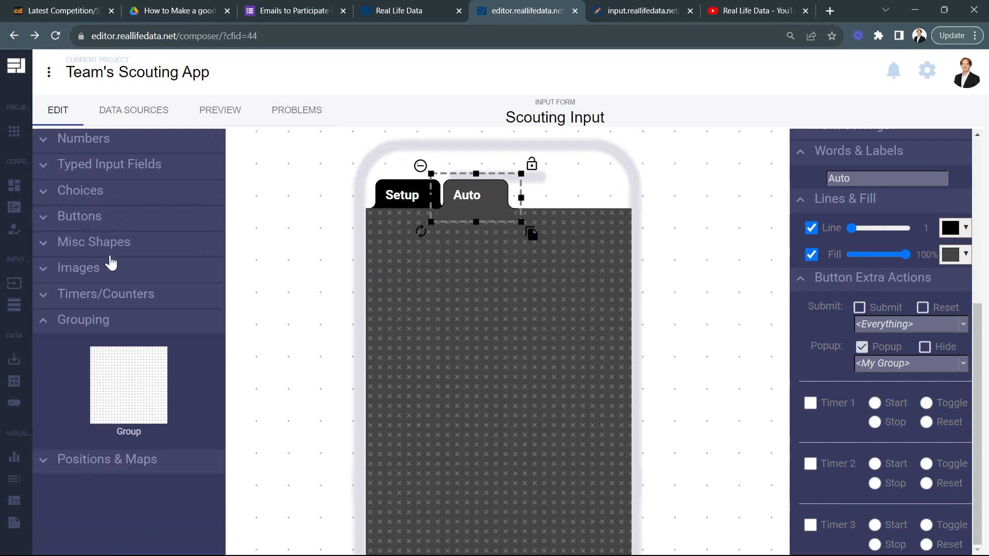
left_click(108, 243)
left_click_drag(178, 289, 397, 240)
triple_click(915, 273)
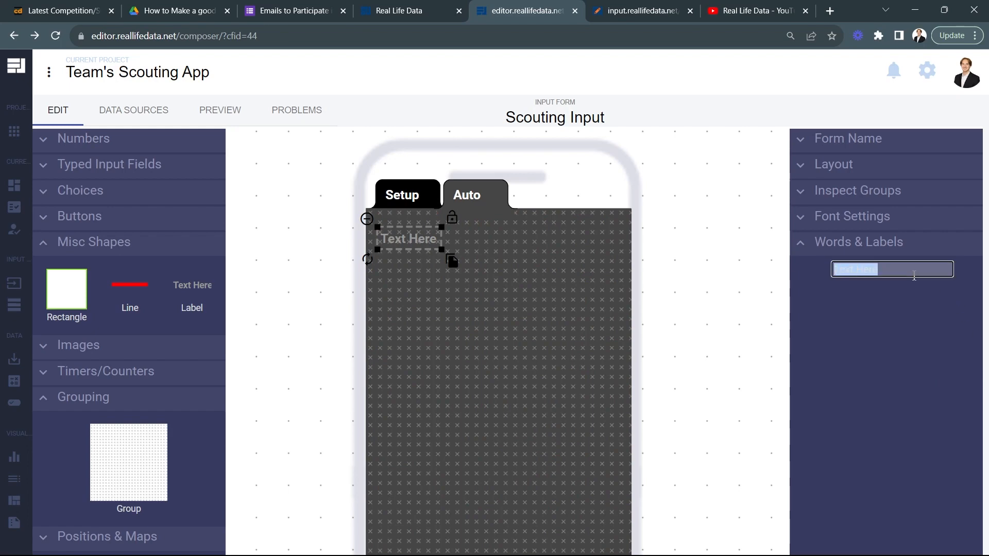
type("Starting L")
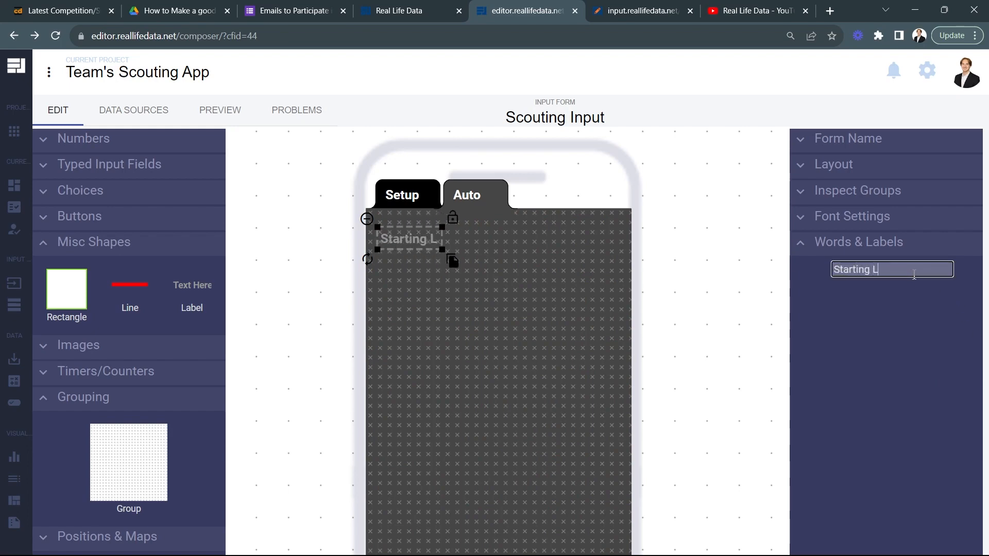
type("ocation")
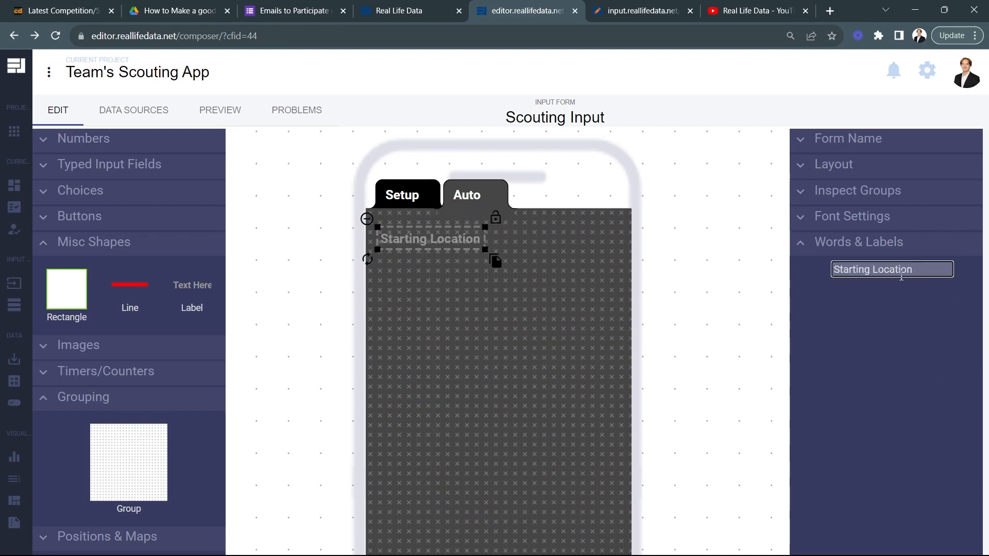
Step: Set the Starting Location label's font fill color to white #ffffff
left_click(872, 219)
left_click(960, 294)
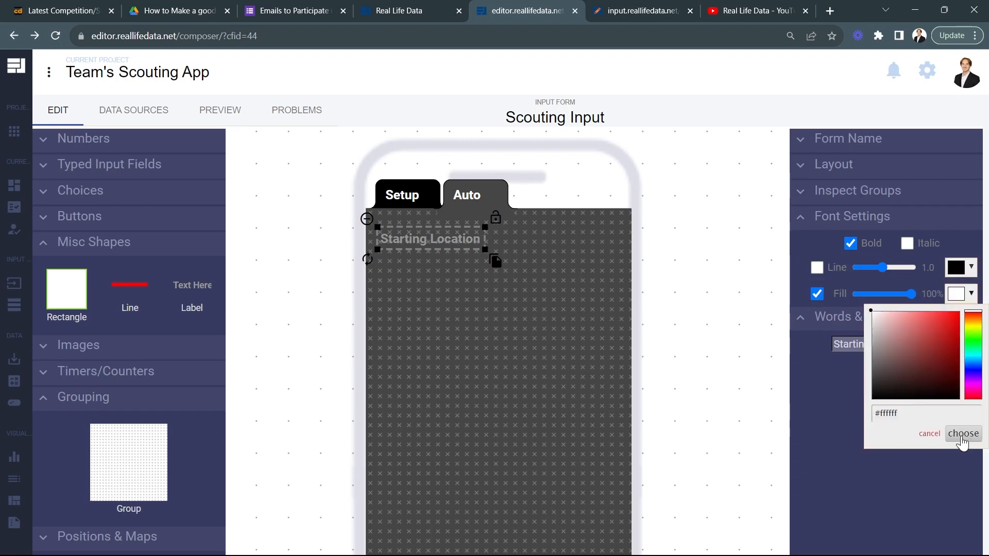
left_click(963, 433)
Step: Duplicate the Starting Location label, change the copy's text to "Mobility", and position it across from the original on the same row
left_click(496, 265)
left_click_drag(496, 264, 623, 263)
triple_click(904, 344)
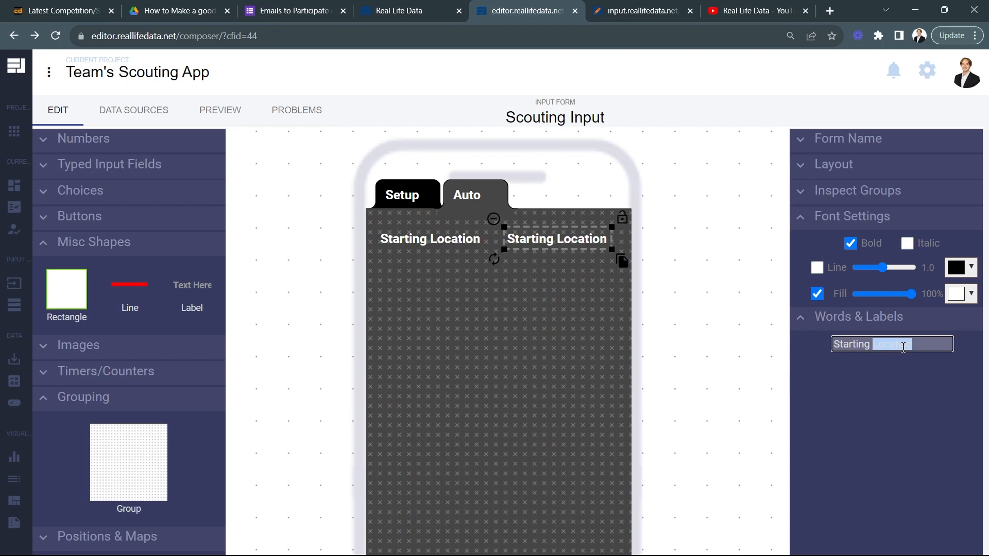
type("Mobility")
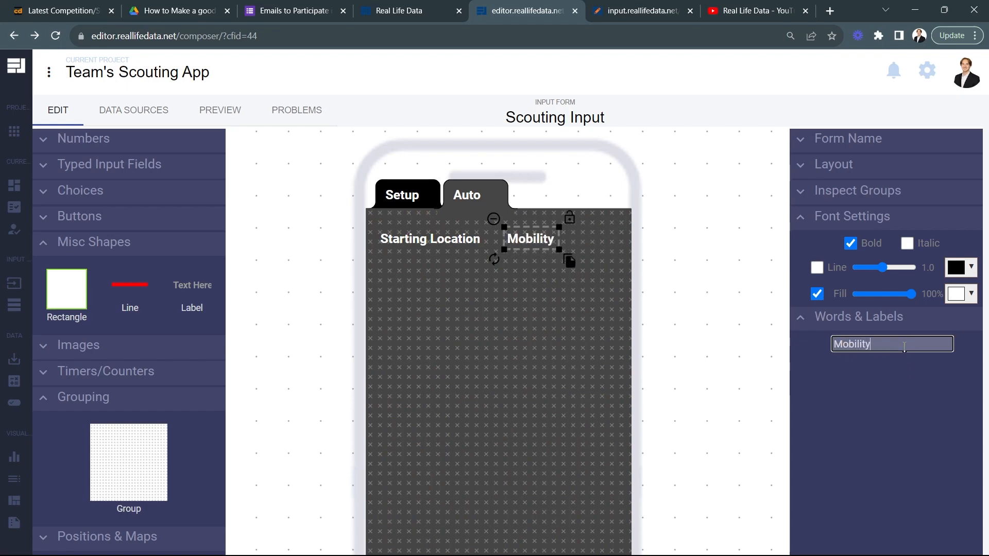
left_click_drag(534, 239, 567, 238)
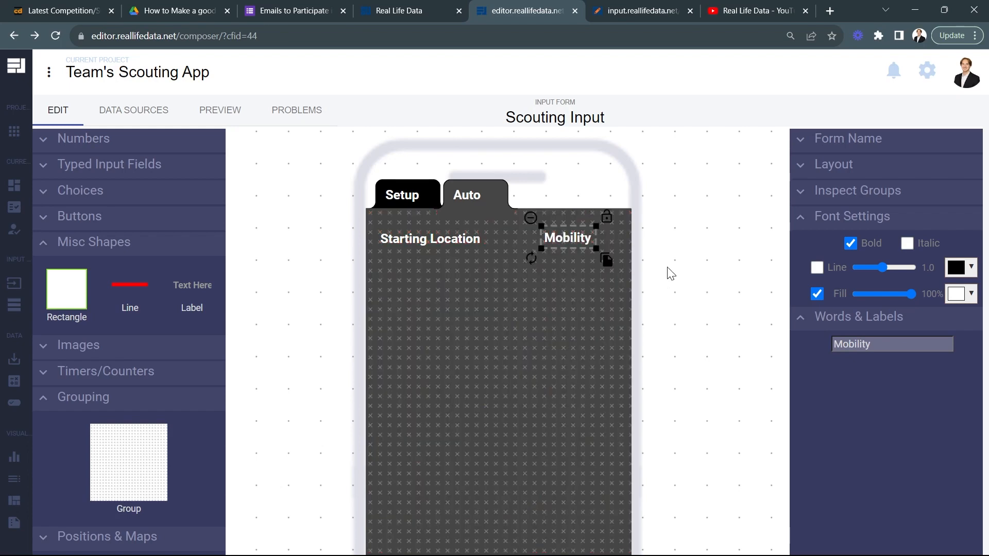
left_click(674, 251)
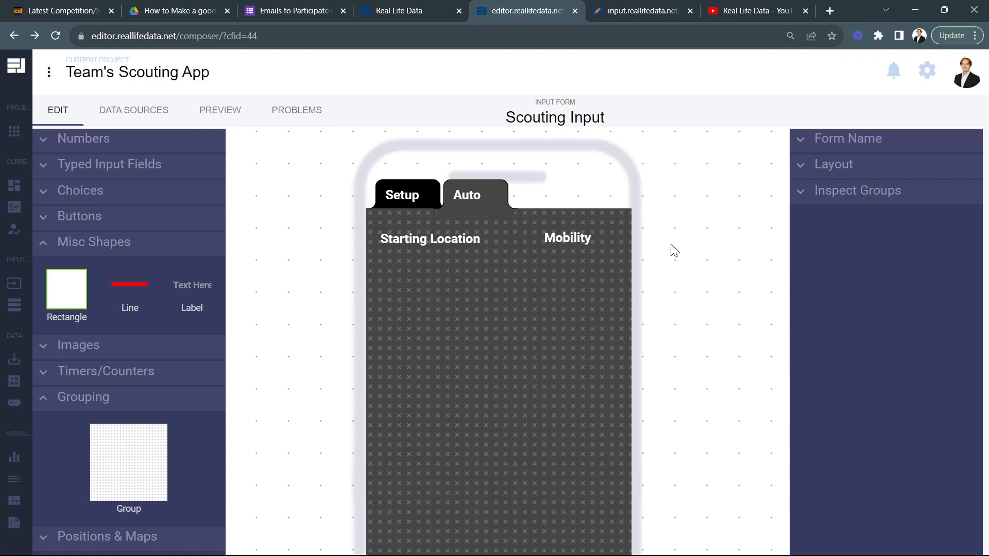
left_click(576, 238)
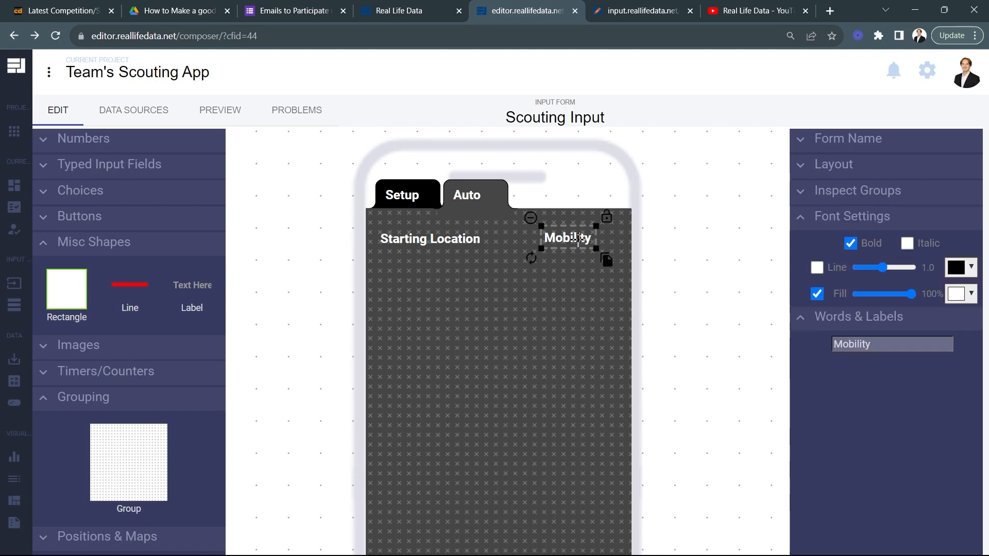
double_click(891, 341)
type("Moved ")
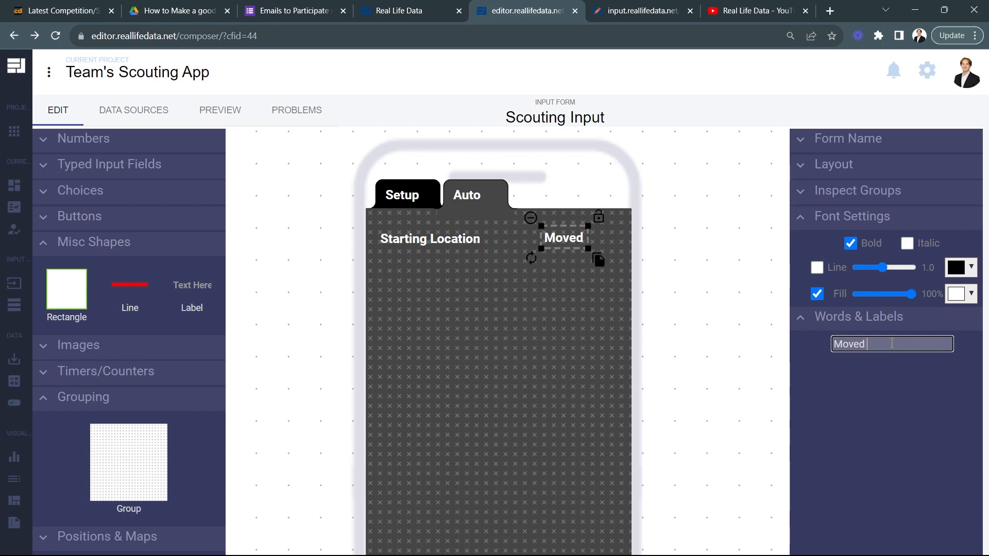
type("during auto")
key("BackSpace")
key("BackSpace")
key("BackSpace")
key("BackSpace")
key("BackSpace")
key("BackSpace")
key("BackSpace")
key("BackSpace")
key("BackSpace")
key("BackSpace")
key("BackSpace")
key("BackSpace")
key("BackSpace")
key("BackSpace")
type("bilit")
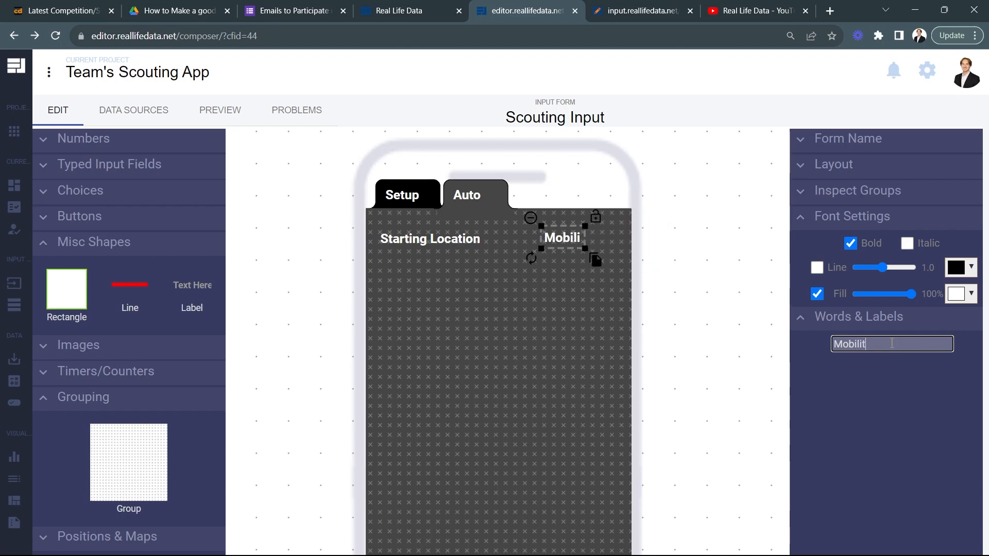
type("y")
left_click(720, 289)
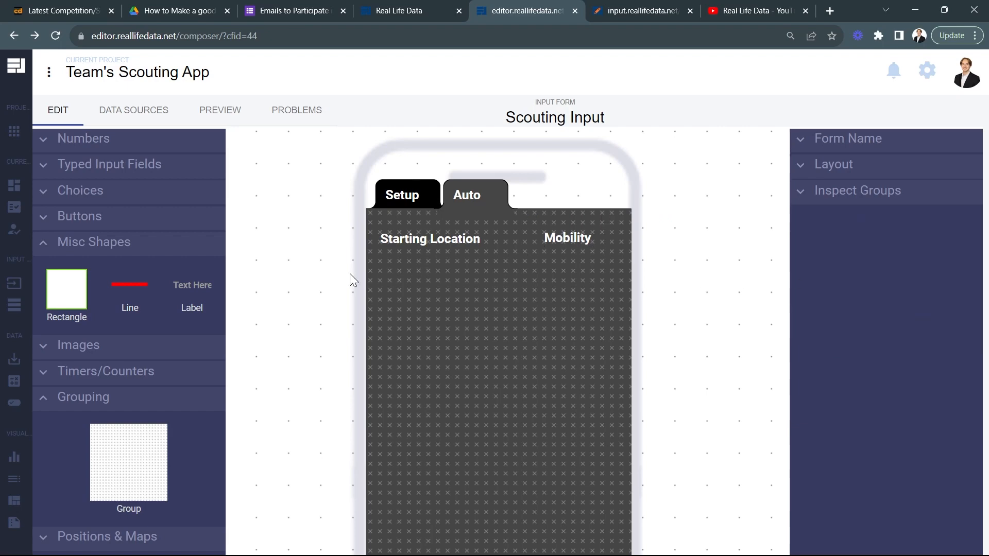
Step: Add a radio field just below the Starting Location label and rename its first choice to "Near Wall"
left_click(114, 191)
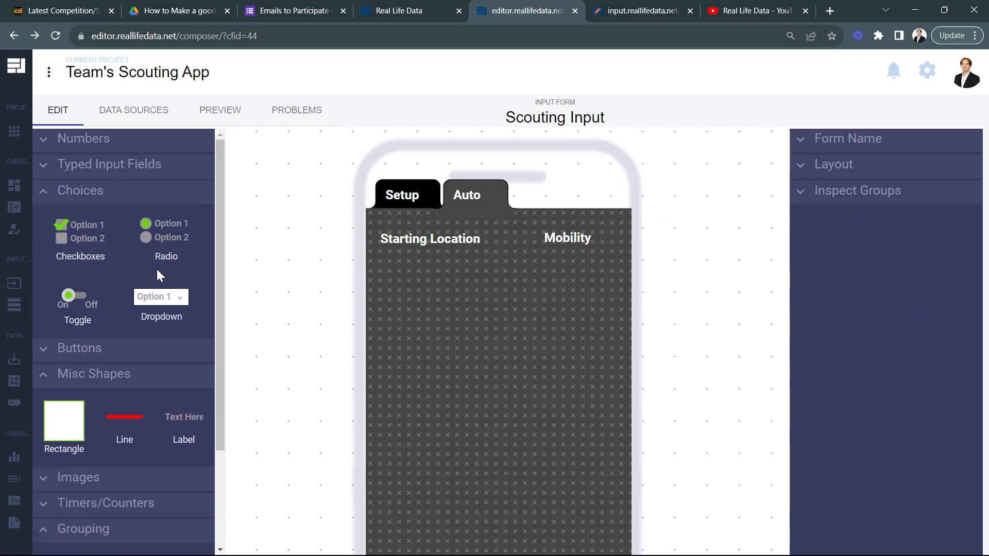
left_click_drag(164, 242, 415, 285)
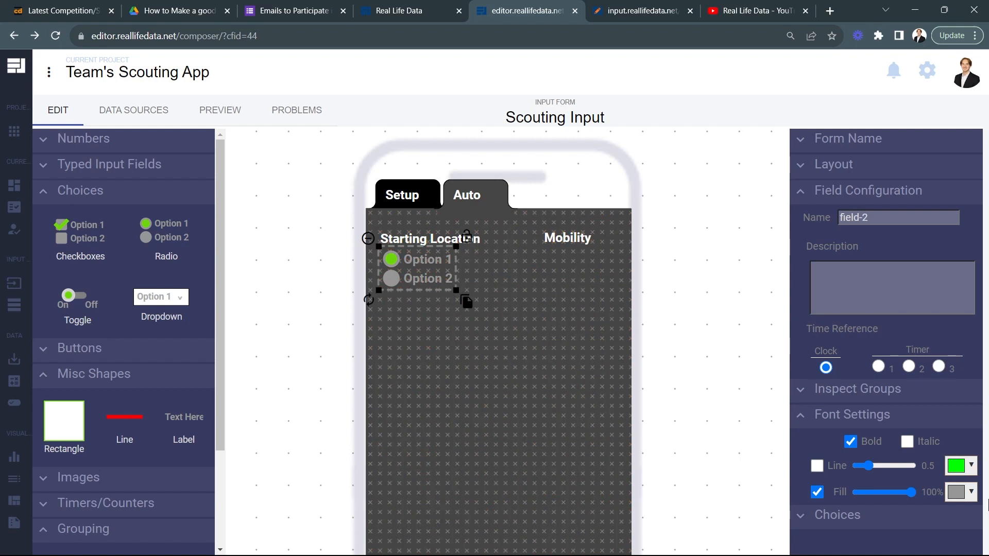
left_click(825, 515)
scroll(855, 495, "down", 2)
triple_click(867, 490)
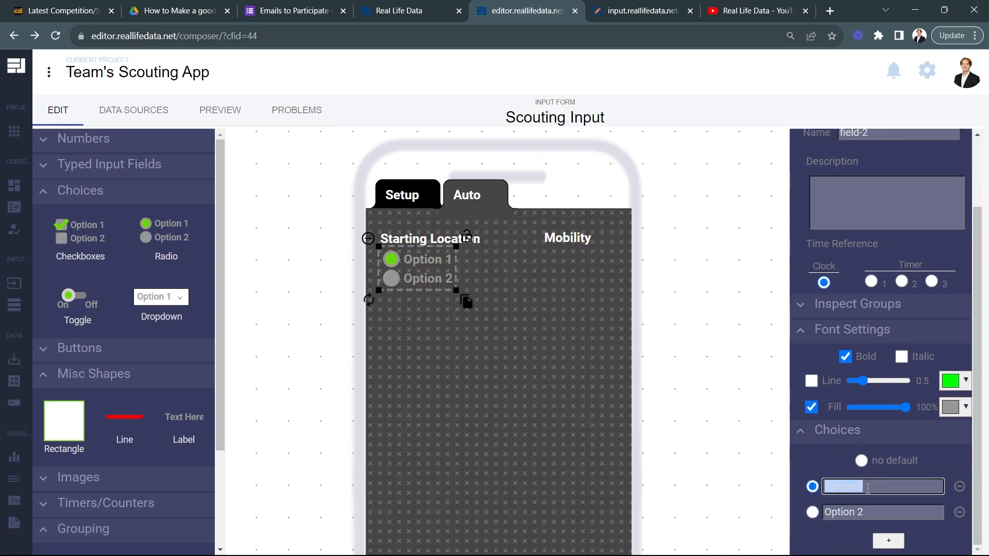
type("Near Wall")
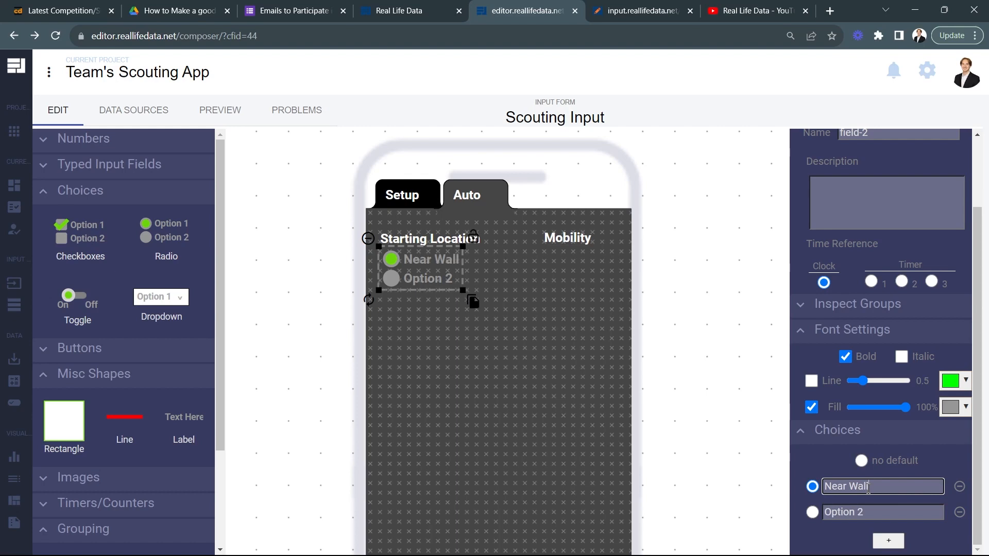
Step: Rename the radio field's second choice to "Middle" and add a third choice reading "Near Loading Zone"
triple_click(866, 512)
type("M")
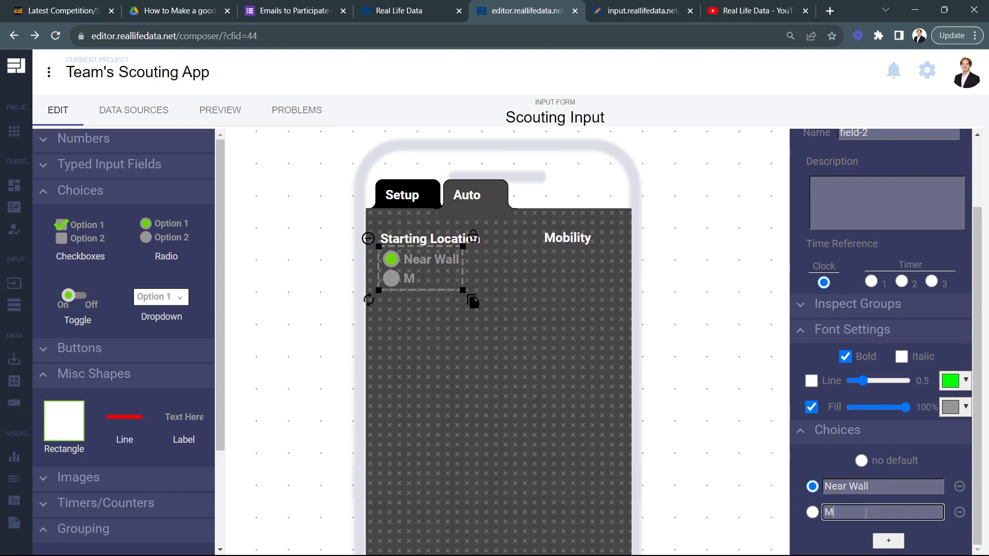
type("iddle")
left_click(889, 540)
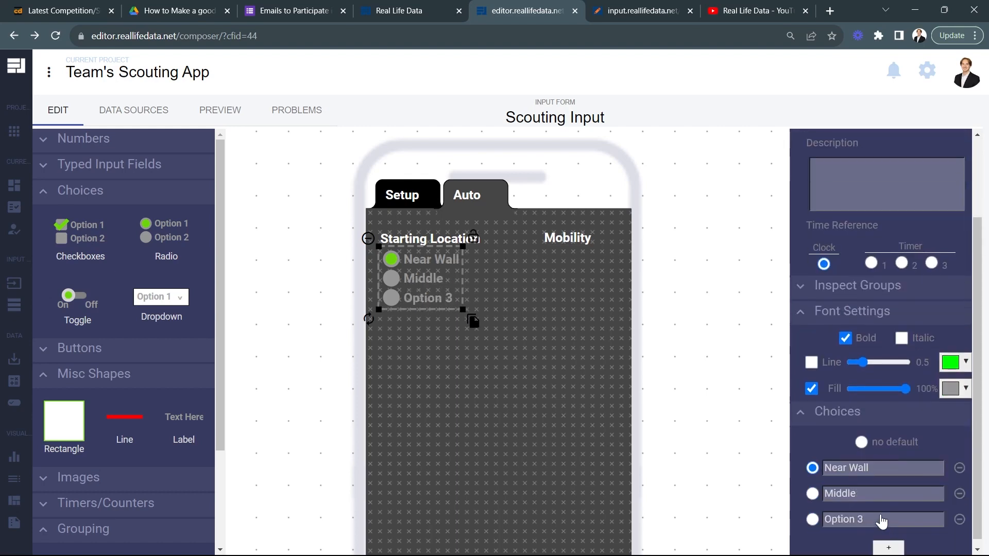
triple_click(859, 512)
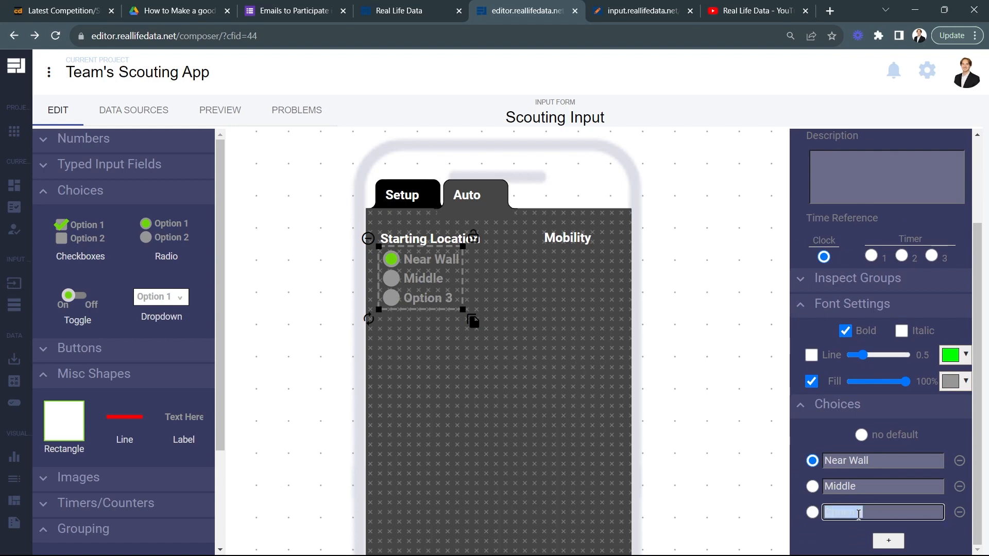
type("Near Loading Zone")
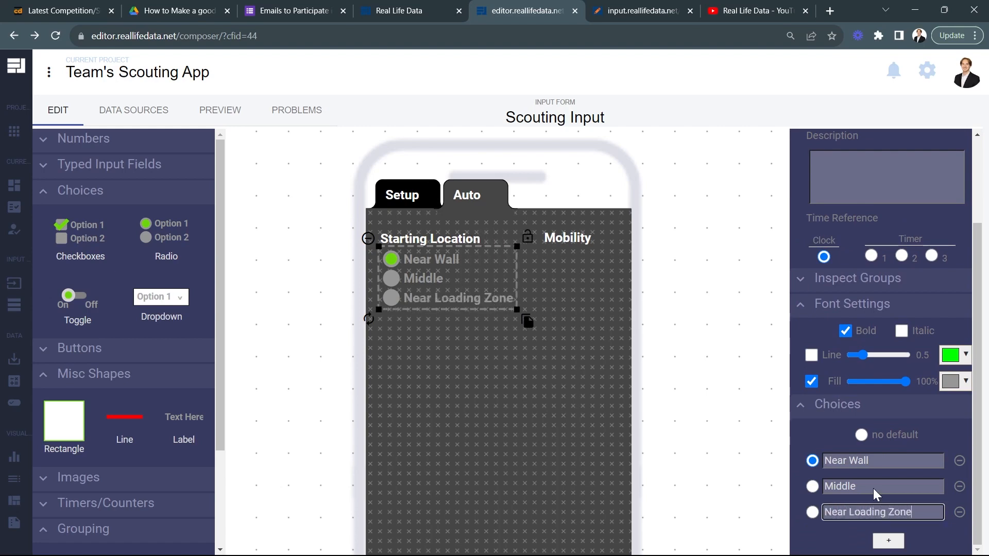
Step: Shift the radio field and the Starting Location label slightly so they line up along the page's left side
left_click(735, 432)
left_click(416, 279)
left_click_drag(427, 287, 420, 281)
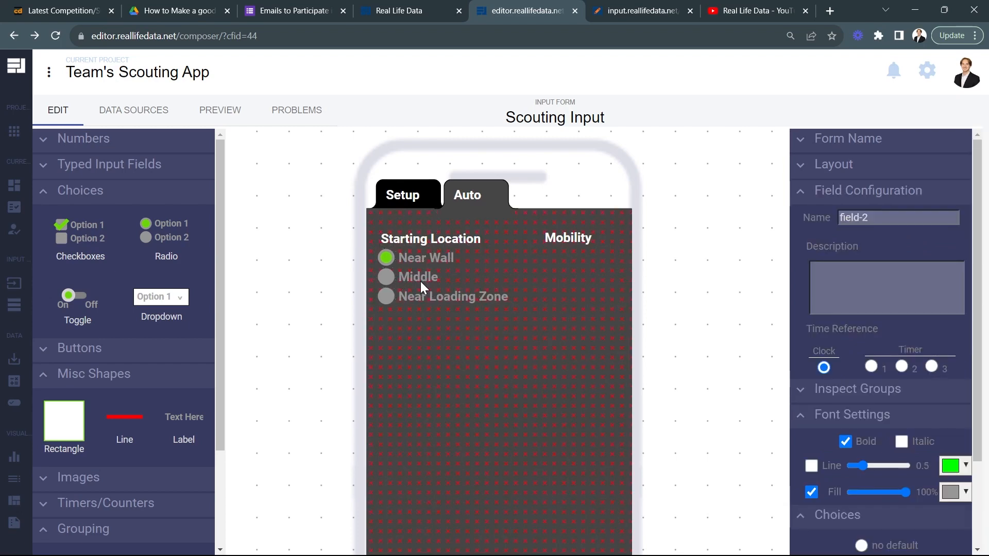
left_click(416, 239)
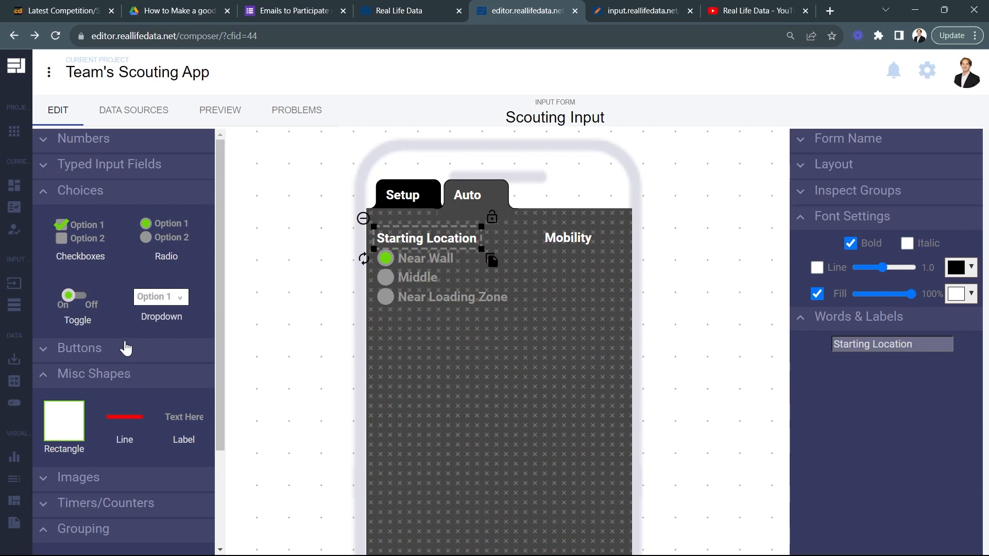
Step: Add a toggle beneath the Mobility label and set its two choices to "Yes" and "No"
left_click_drag(69, 296, 575, 292)
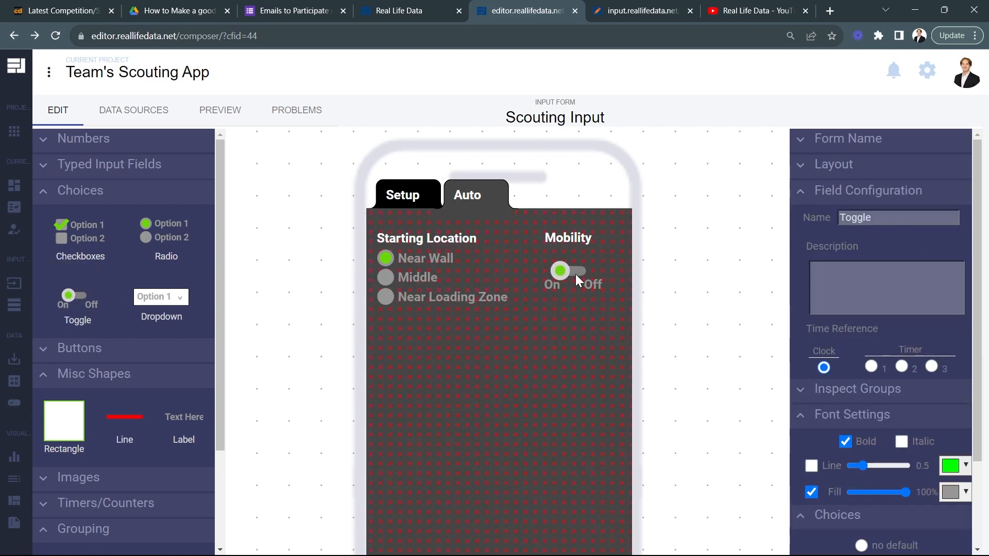
left_click(574, 271)
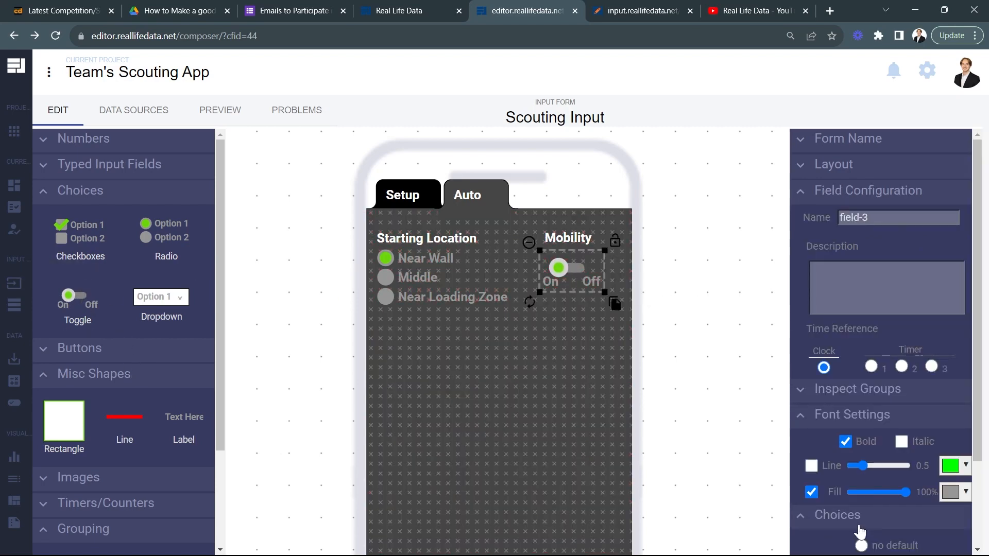
scroll(845, 526, "down", 2)
double_click(850, 466)
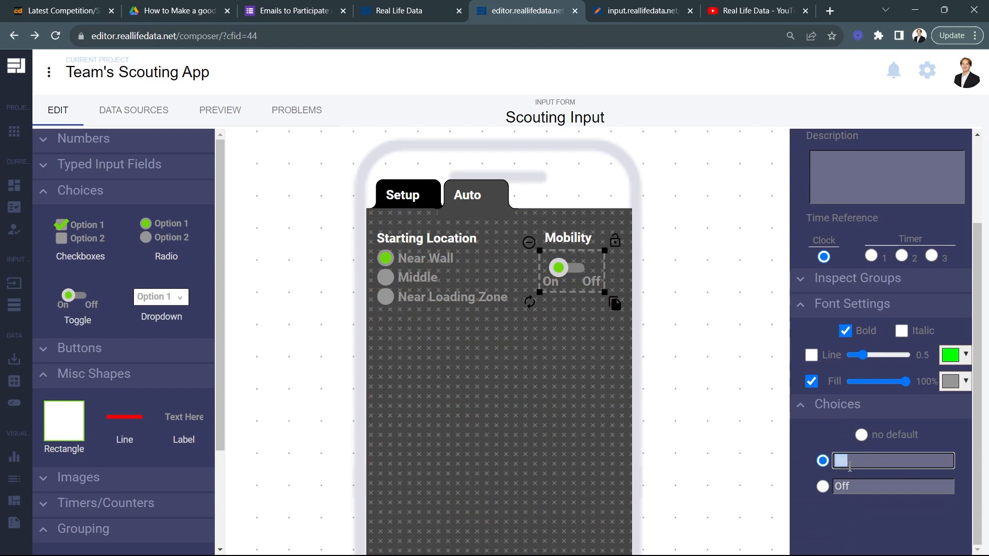
type("Yes")
double_click(856, 484)
type("No")
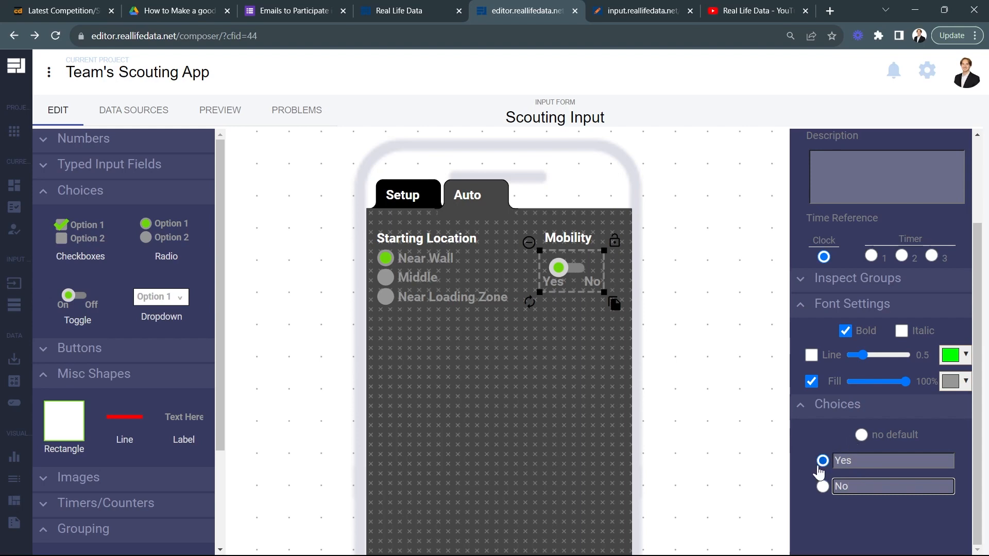
left_click(765, 431)
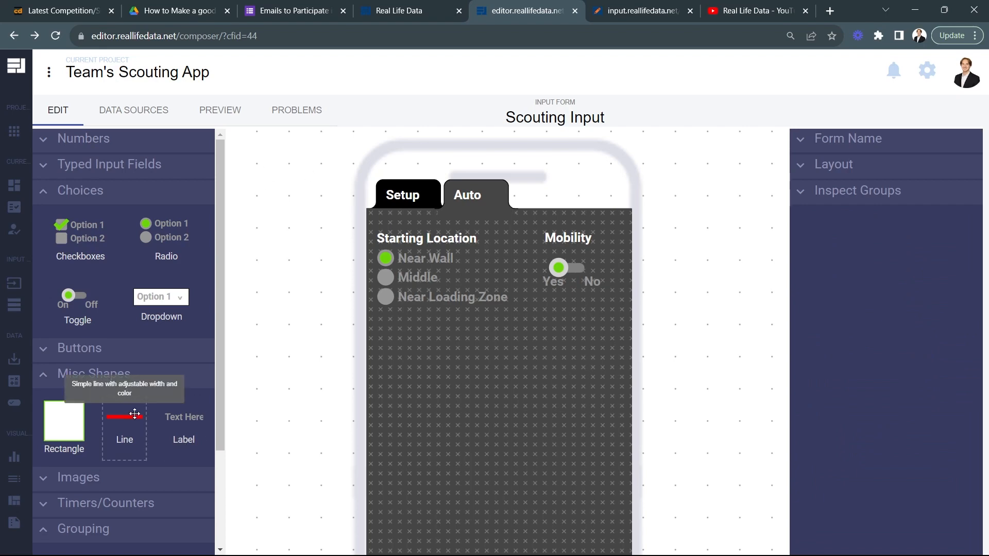
Step: Add a line between the Starting Location and Mobility sections, with a line width of 4 and a white color
left_click_drag(126, 414, 517, 266)
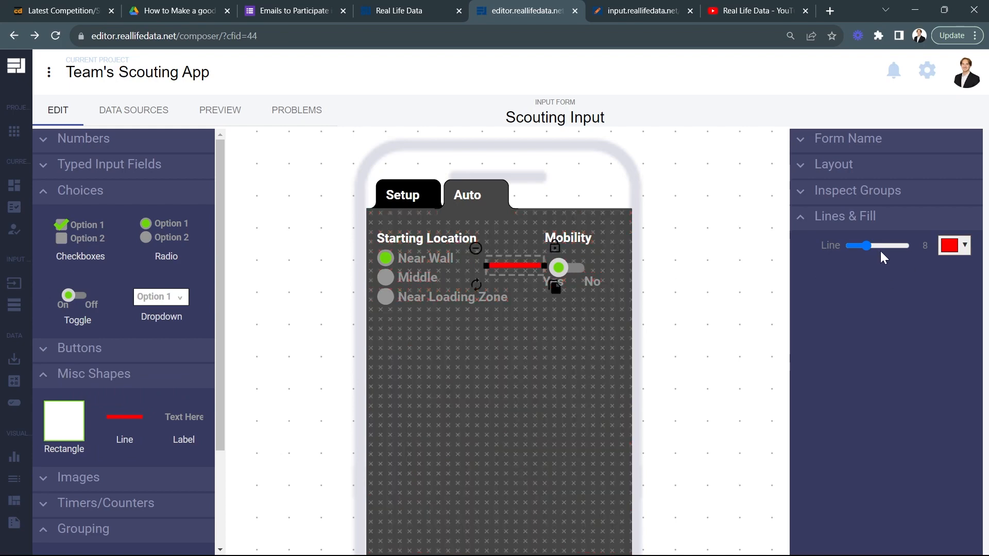
left_click_drag(864, 249, 862, 247)
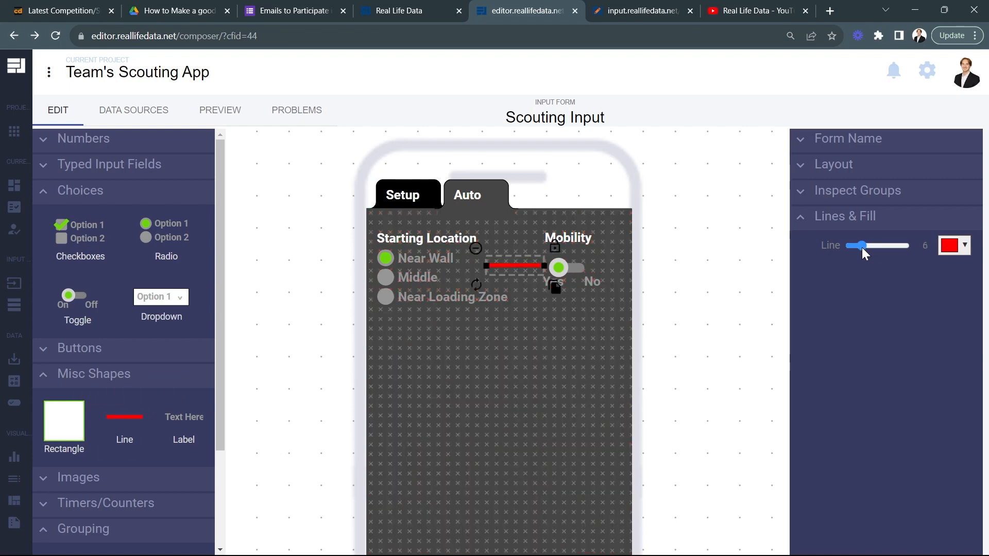
left_click(958, 248)
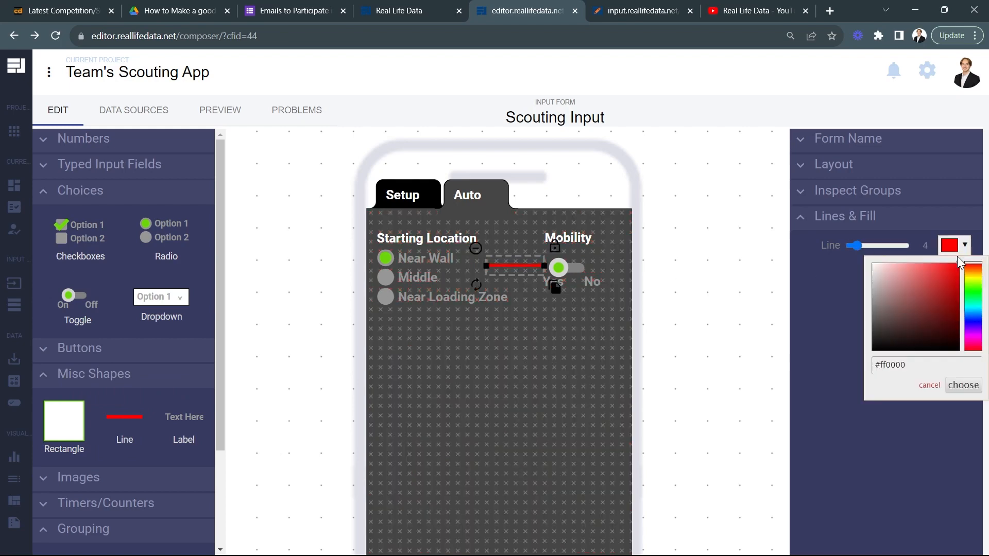
left_click(964, 386)
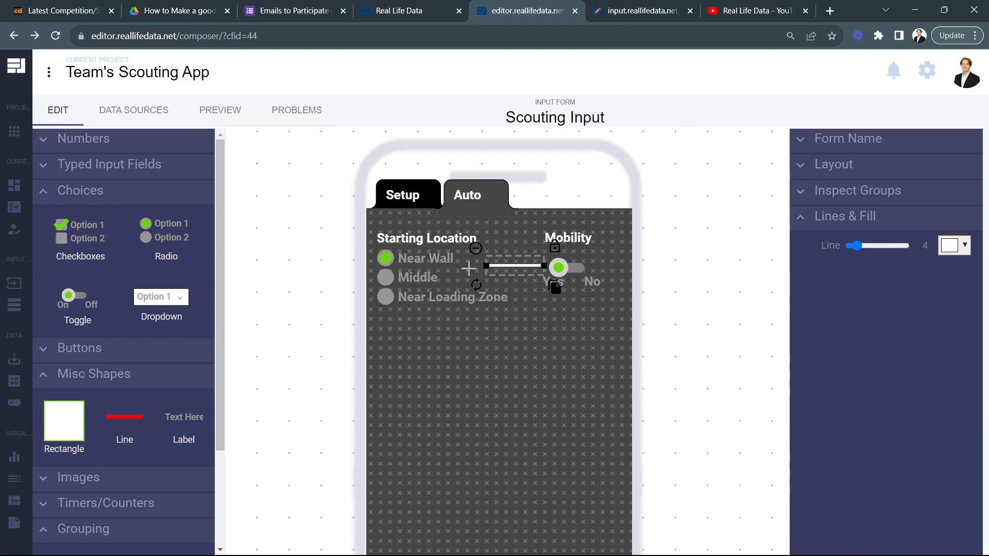
Step: Rotate the white line to vertical and stretch it into a divider spanning the height of the Starting Location section
left_click_drag(476, 285, 493, 256)
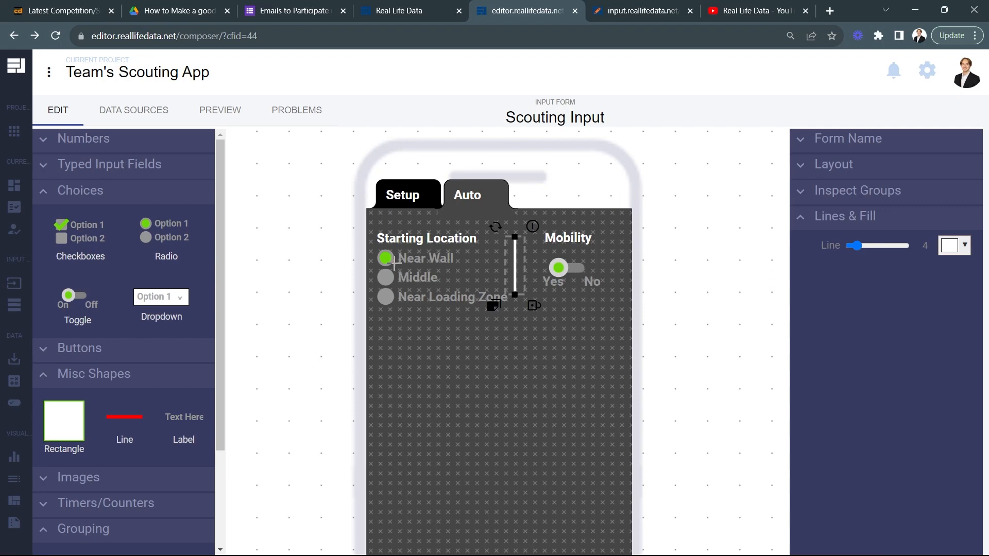
left_click_drag(514, 294, 515, 320)
left_click_drag(517, 237, 516, 223)
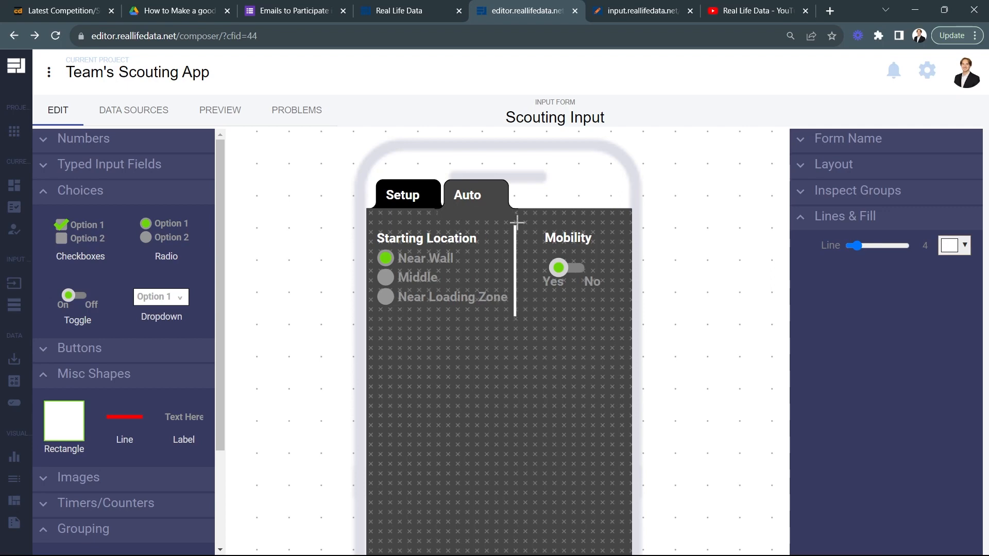
left_click_drag(515, 320, 514, 307)
left_click(694, 338)
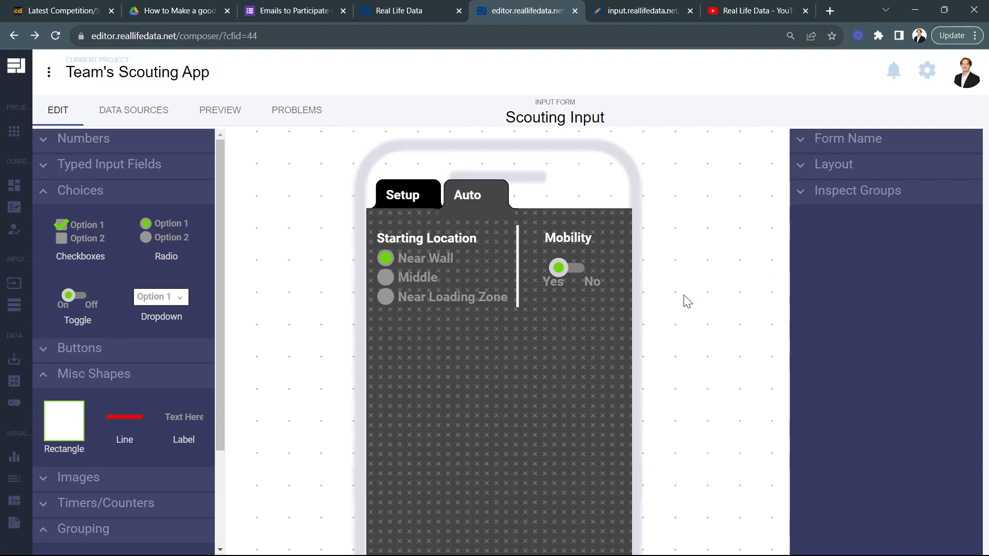
Step: Duplicate the Starting Location label, place the copy below the divider line, and change its text to "Object Scoring"
left_click(462, 243)
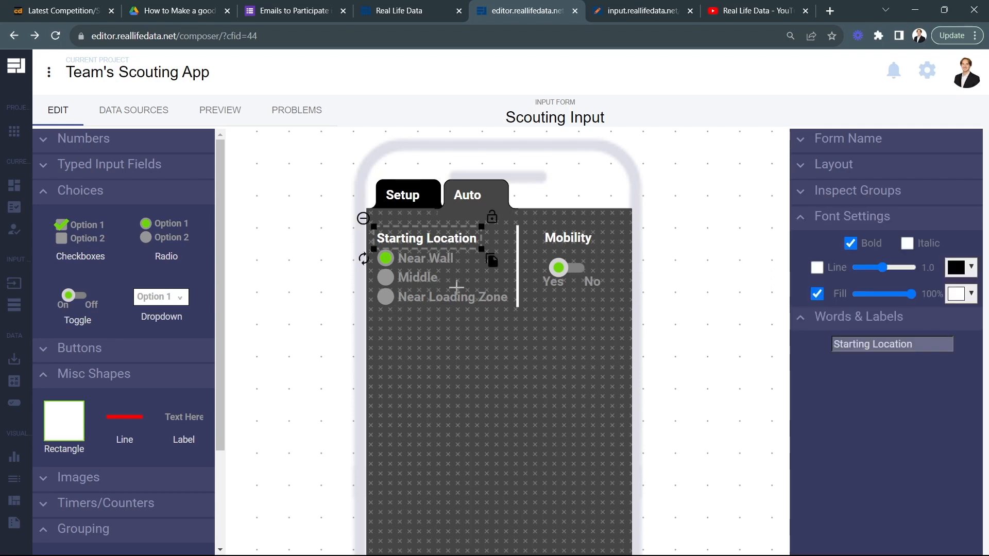
left_click_drag(489, 264, 570, 339)
triple_click(906, 343)
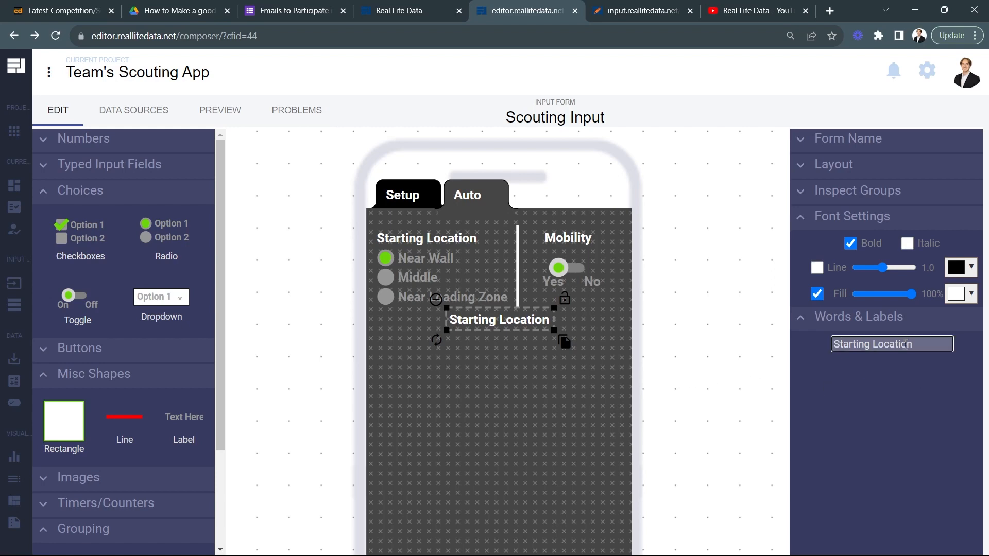
type("Object Scoring")
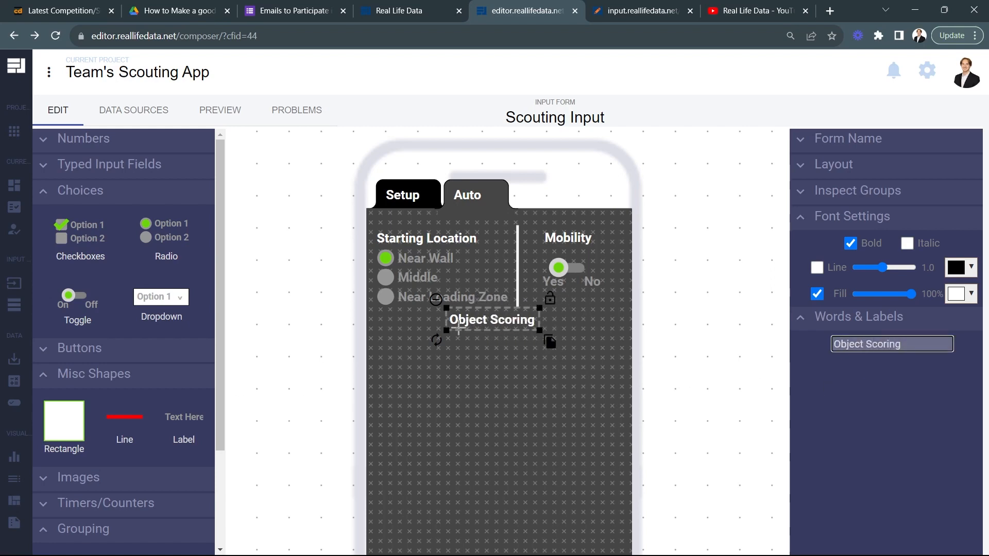
Step: Duplicate the Object Scoring label, change the copy's text to "Cubes Picked Up", and place it below and to the left of the heading
left_click_drag(512, 321, 486, 356)
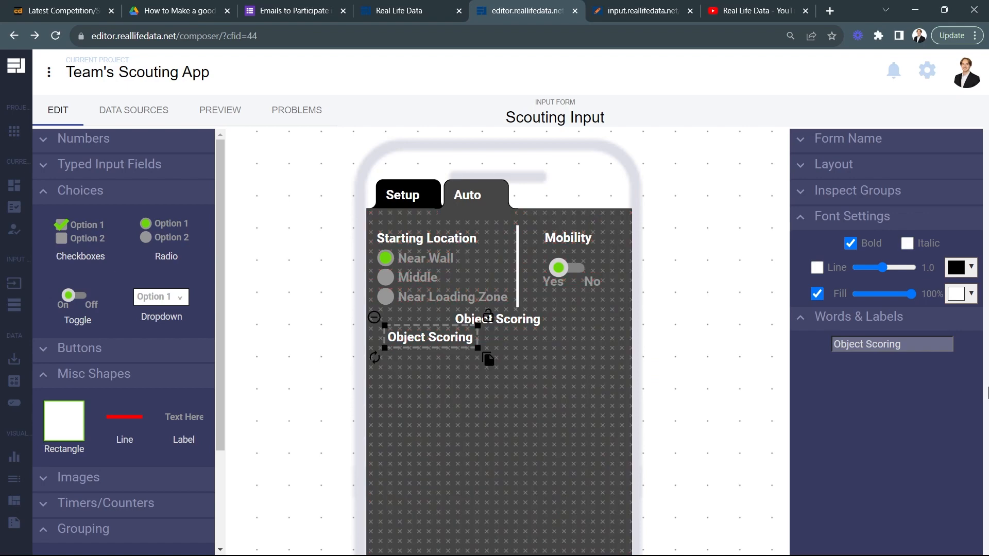
triple_click(881, 344)
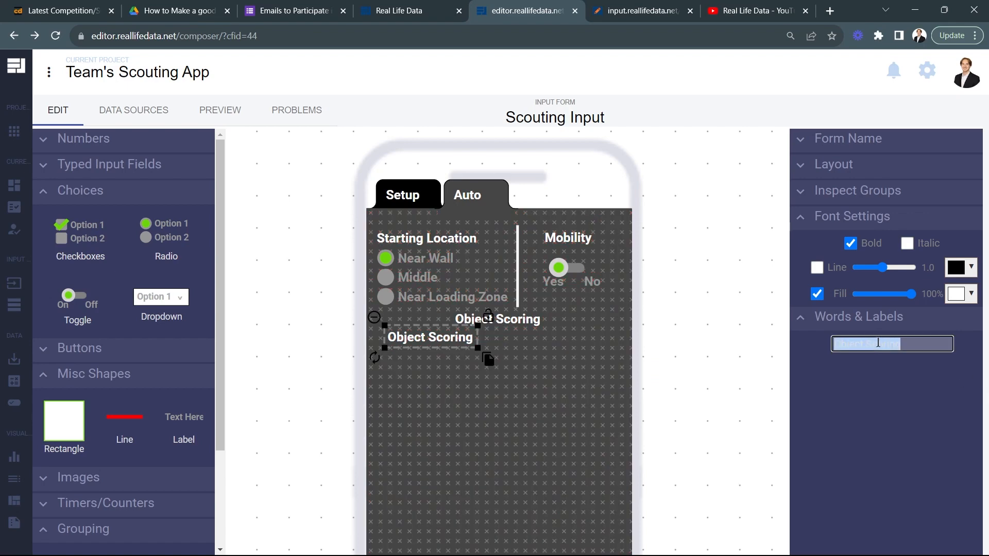
type("Cube")
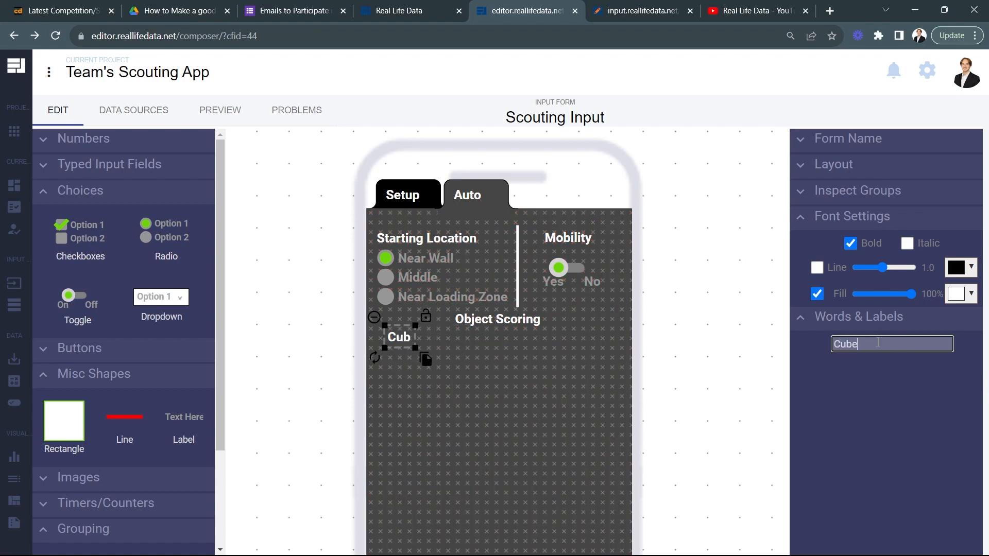
type("s Picked Up")
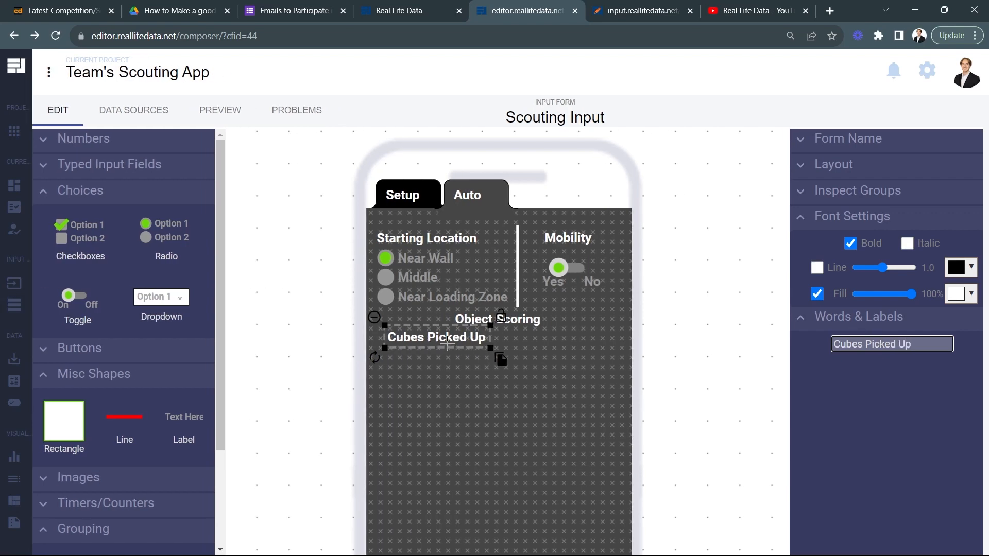
left_click_drag(447, 337, 441, 337)
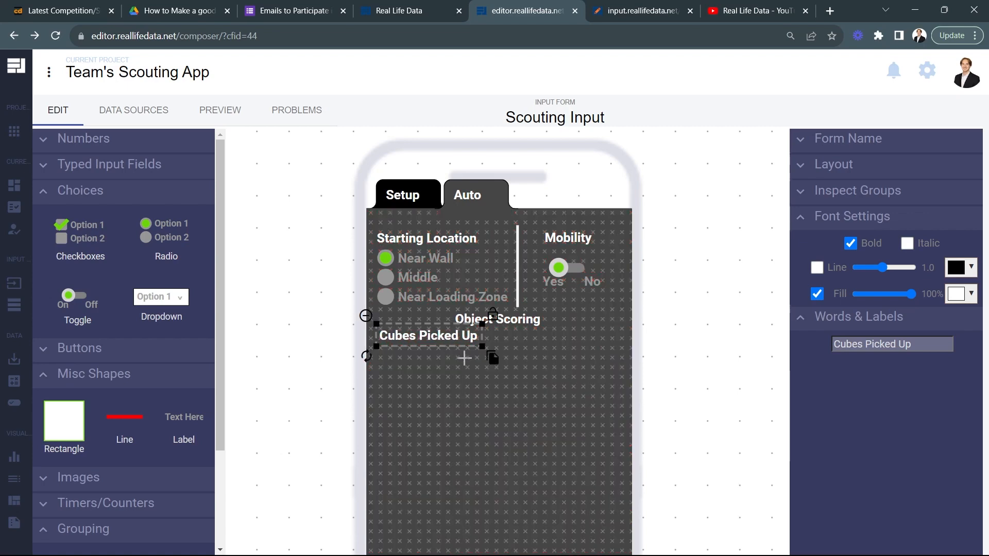
Step: Duplicate the Cubes Picked Up label across to the right on the same row and change the copy's text to "Cones Picked Up"
left_click_drag(493, 358, 631, 366)
left_click(855, 344)
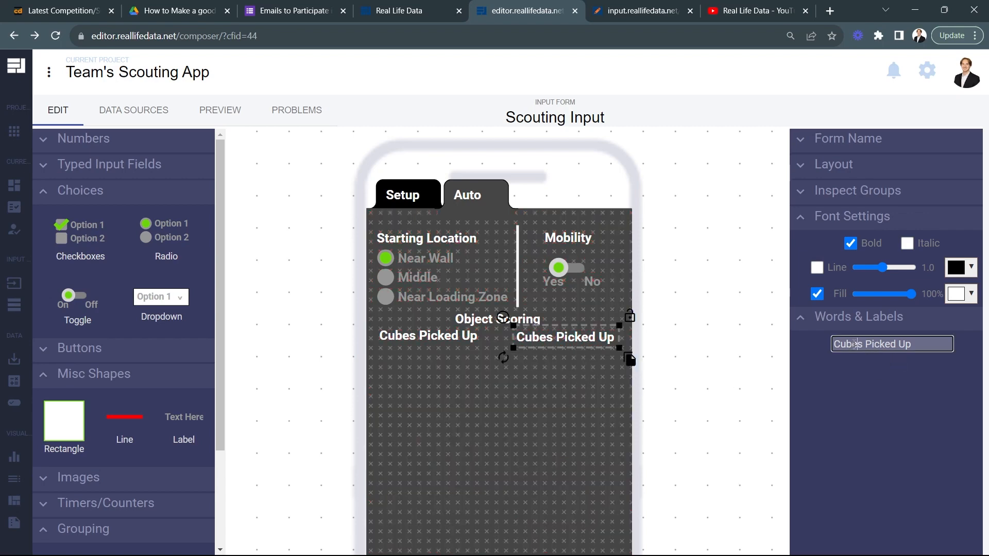
key("BackSpace")
key("BackSpace")
type("one")
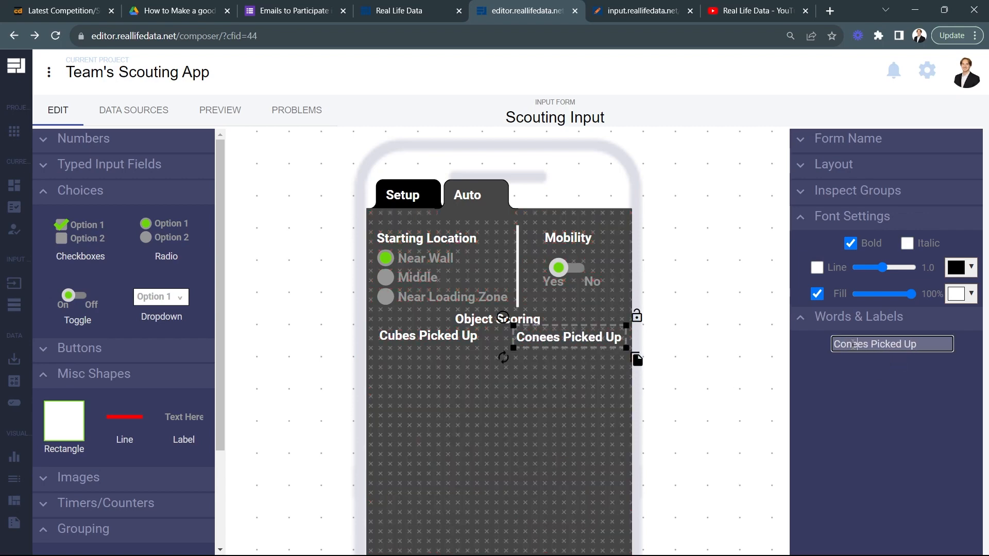
key("BackSpace")
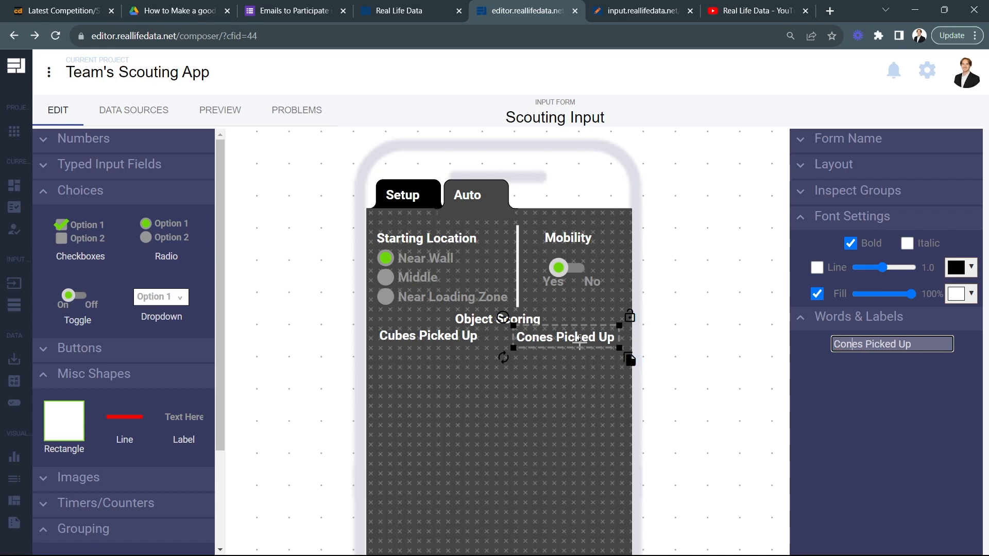
left_click(670, 343)
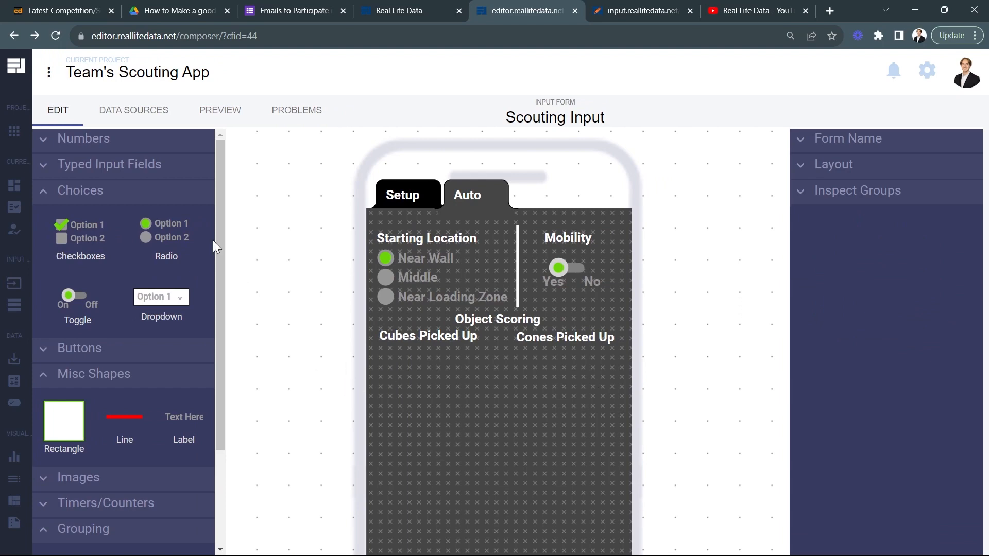
Step: Add an Int Clicker number field directly below the Cubes Picked Up label
left_click(139, 139)
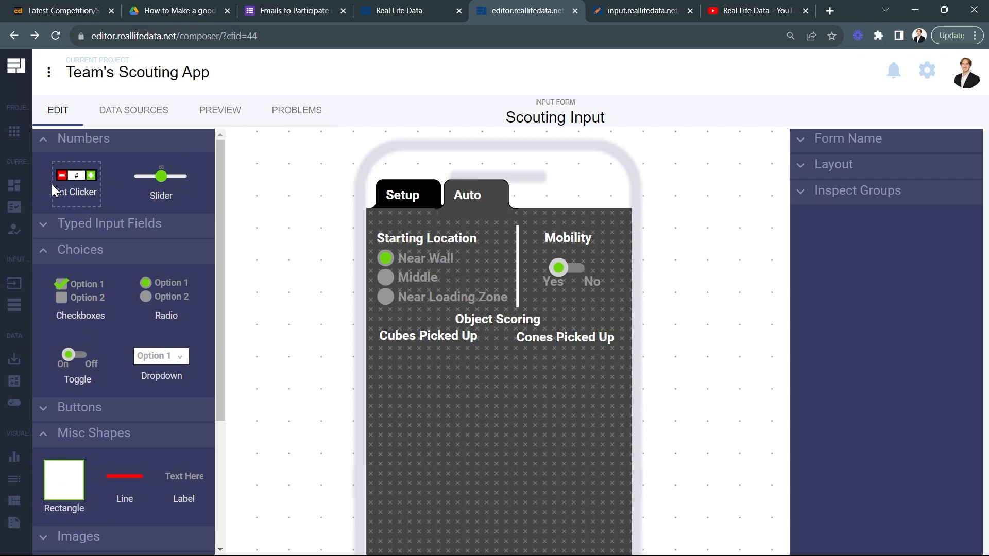
left_click_drag(68, 175, 415, 355)
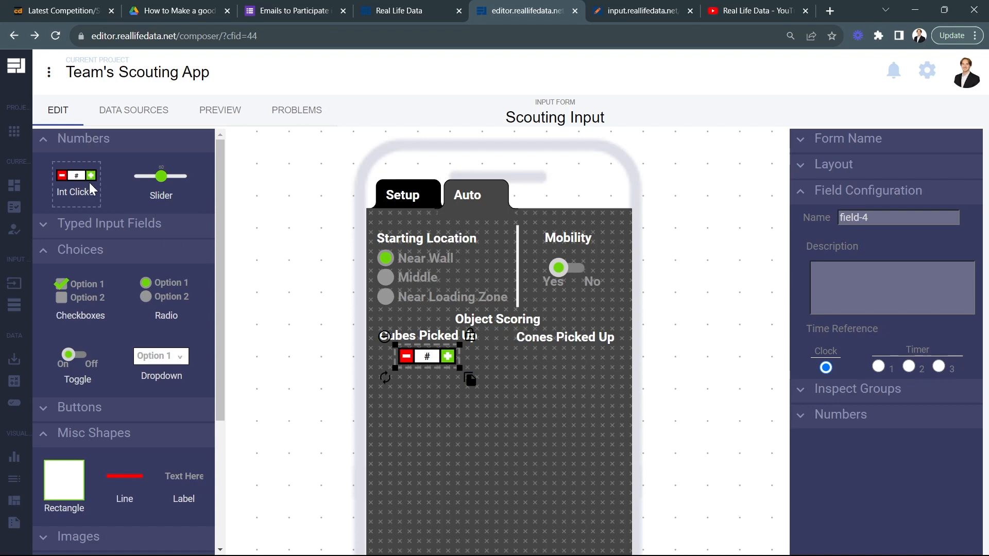
Step: Set the Cubes Picked Up number field's start value to 0 and its maximum to 10
left_click(809, 415)
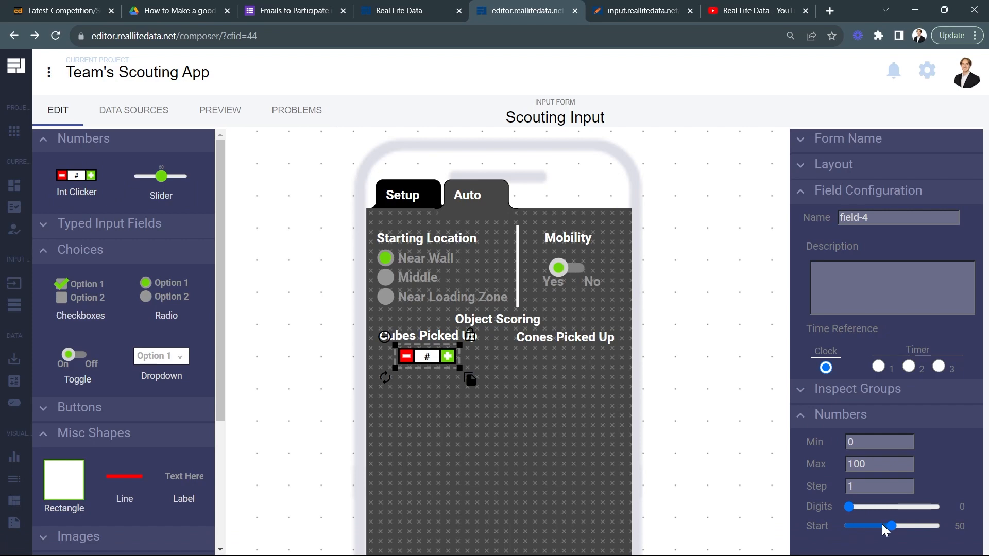
left_click_drag(894, 528, 837, 530)
double_click(860, 468)
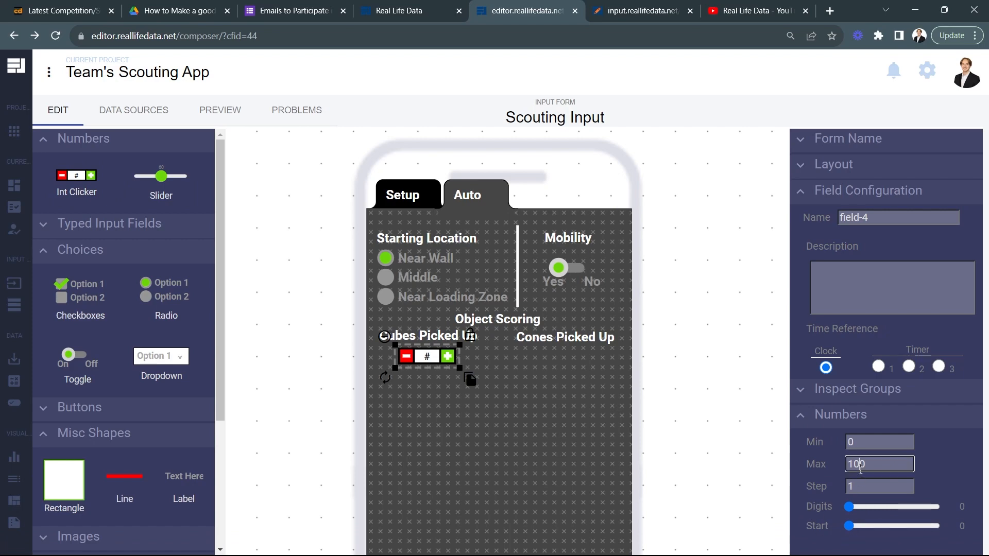
type("10")
left_click(952, 465)
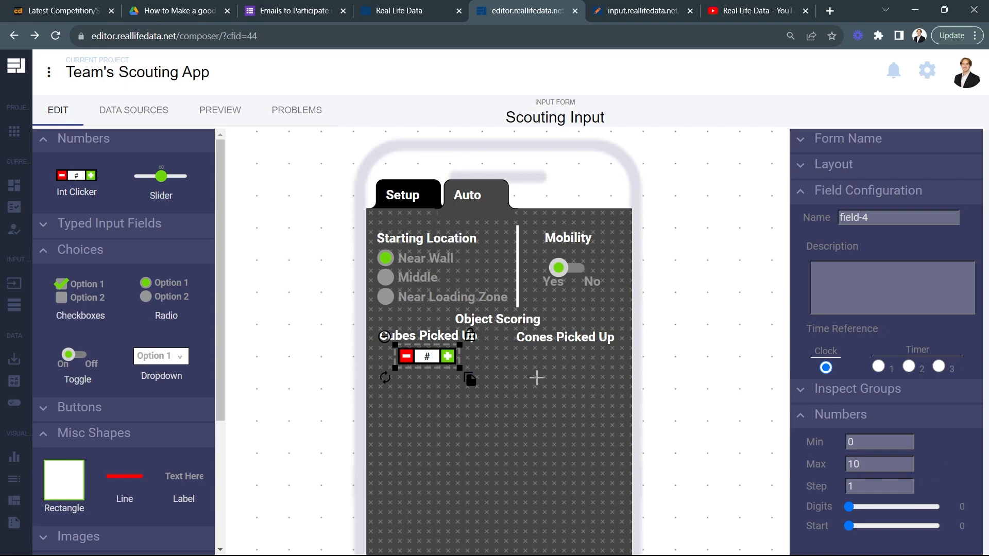
Step: Duplicate the Cubes Picked Up number field below the Cones Picked Up label and line up the label and field
left_click_drag(459, 369, 607, 386)
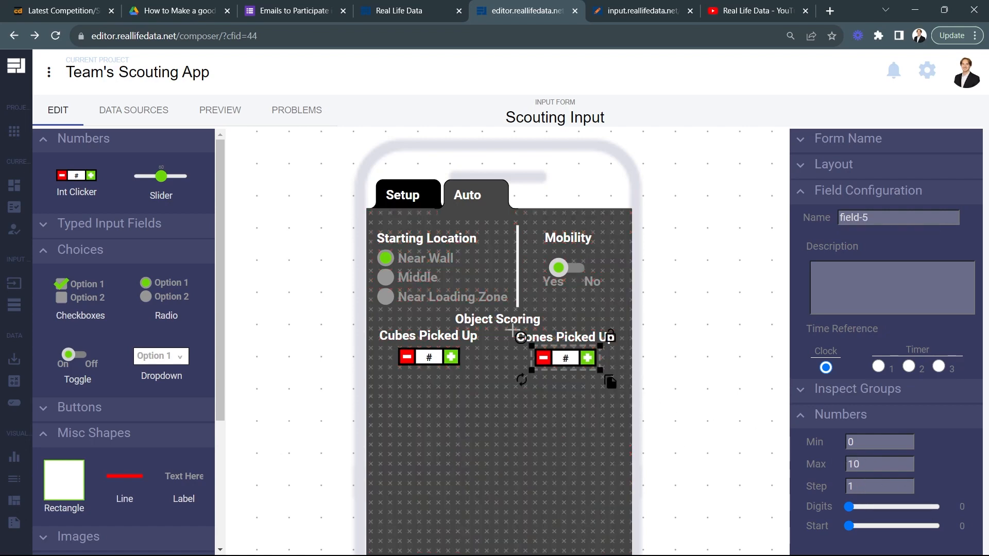
left_click(571, 338)
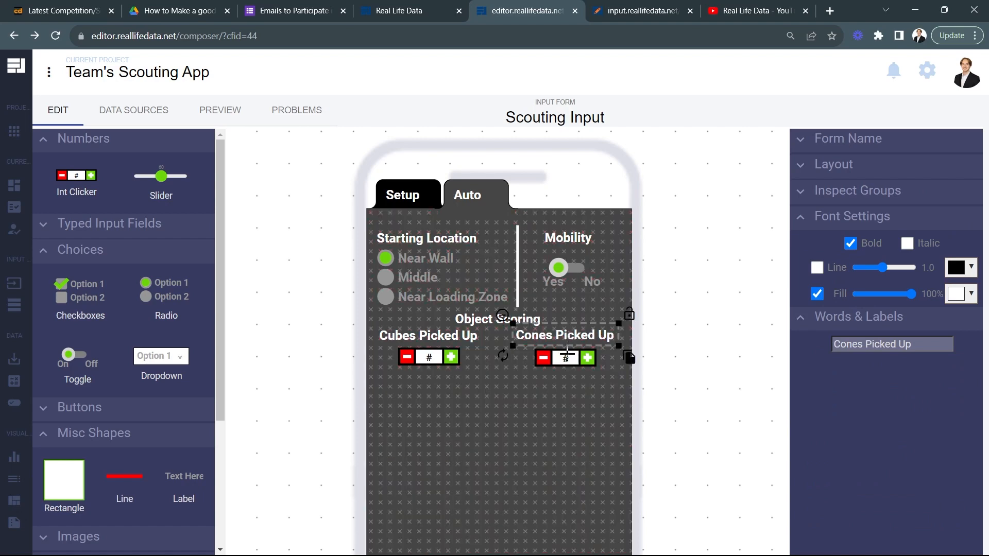
left_click(567, 357)
left_click_drag(566, 353, 568, 354)
left_click(683, 371)
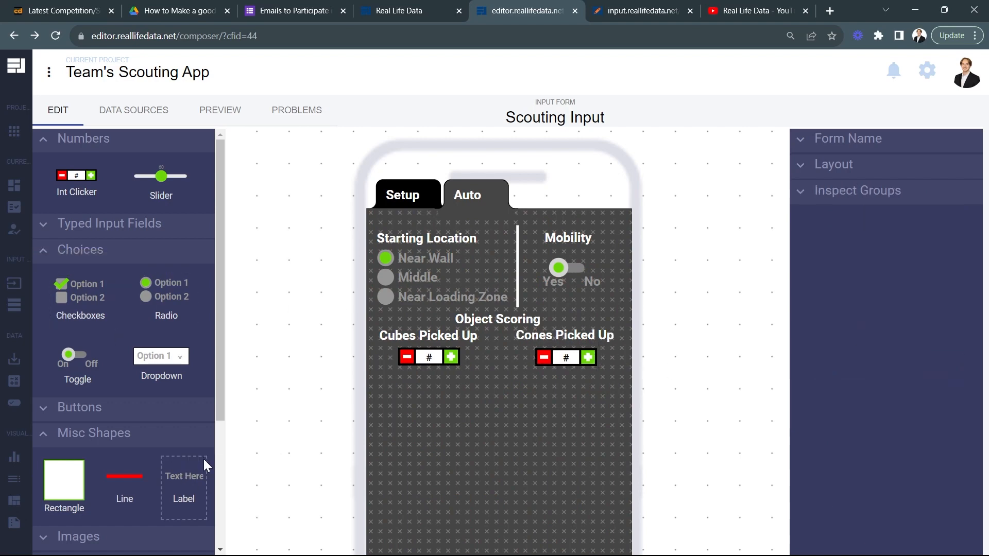
Step: Duplicate the Cubes Picked Up label, change the copy's text to "Cubes Scored", and center it below the cubes number field
left_click(477, 338)
left_click_drag(483, 355, 496, 413)
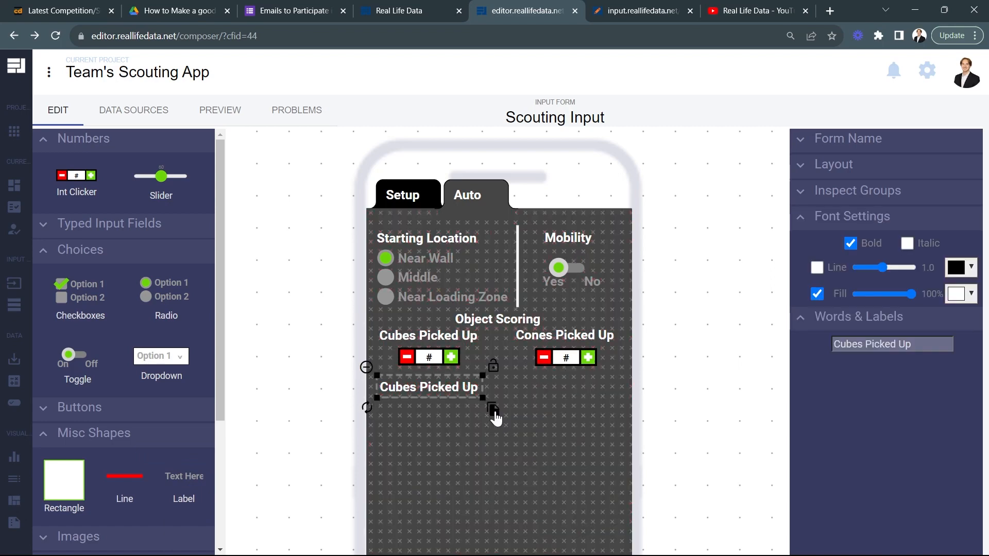
left_click_drag(913, 344, 871, 344)
type("Scored")
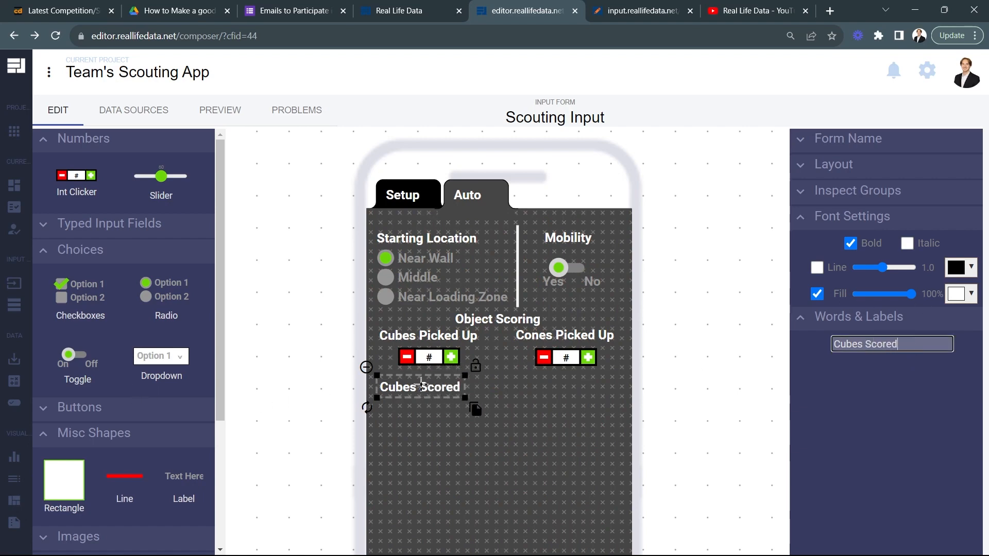
left_click_drag(422, 385, 436, 382)
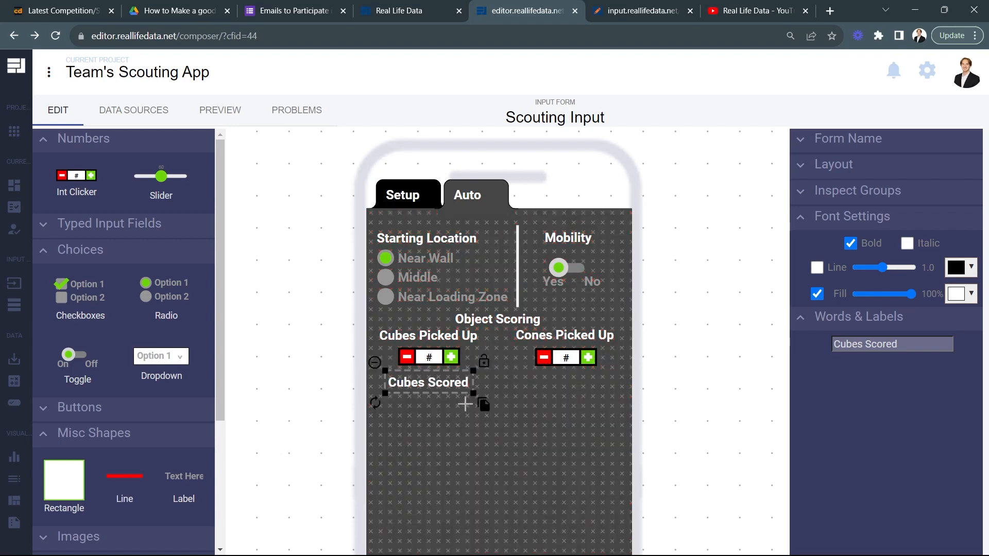
Step: Duplicate the Cubes Scored label below the cones number field and change the copy's text to "Cones Scored"
left_click(483, 406)
left_click(617, 403)
left_click(854, 345)
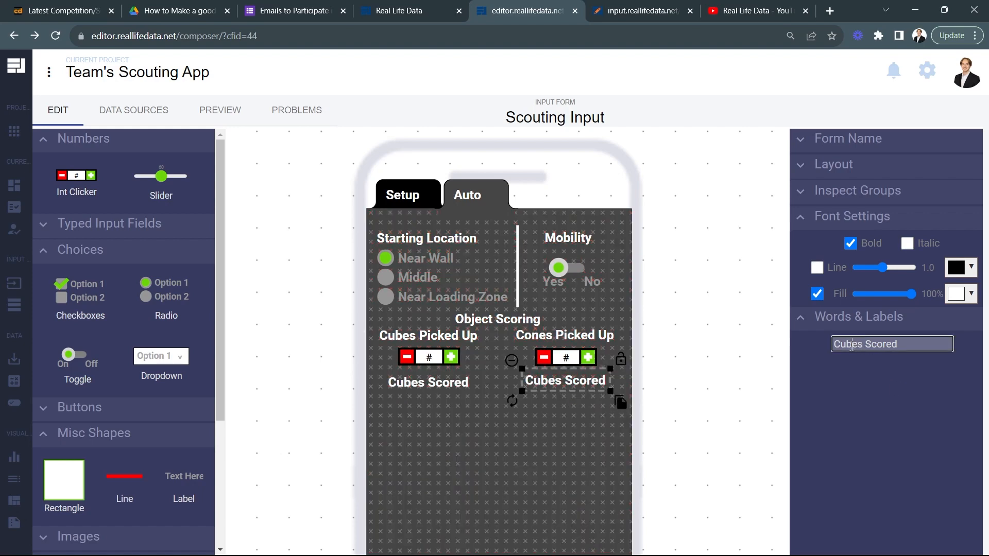
key("BackSpace")
key("BackSpace")
type("on")
Step: Place a non-bold "High" label copied from Cones Scored below Cubes Scored, with a duplicate number field beneath it
left_click_drag(622, 407, 484, 431)
left_click(851, 243)
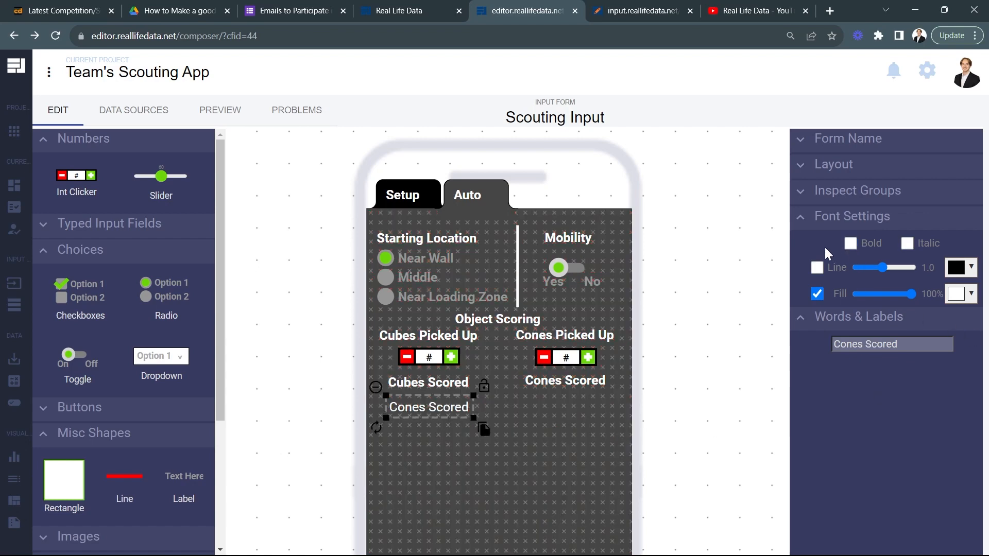
triple_click(875, 343)
type("High")
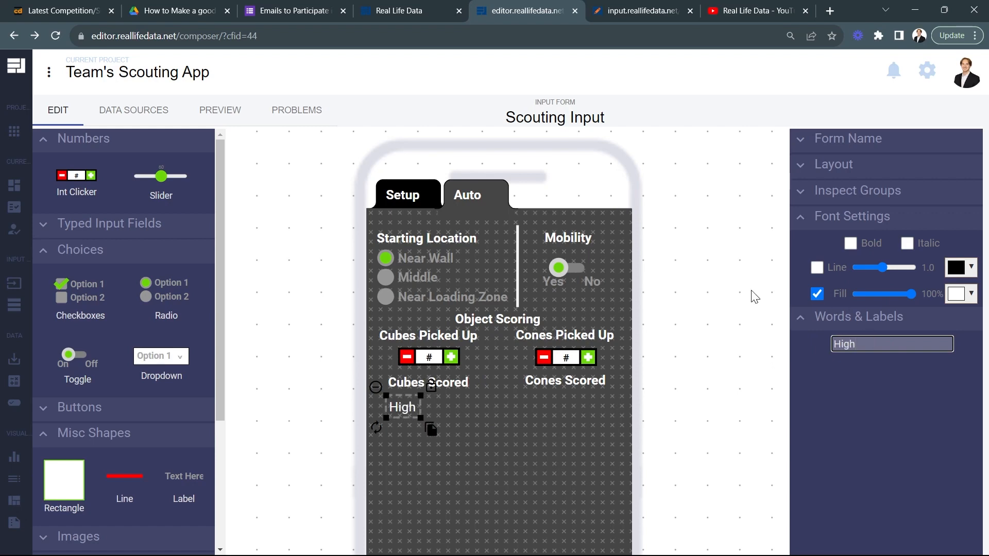
left_click_drag(400, 410, 425, 404)
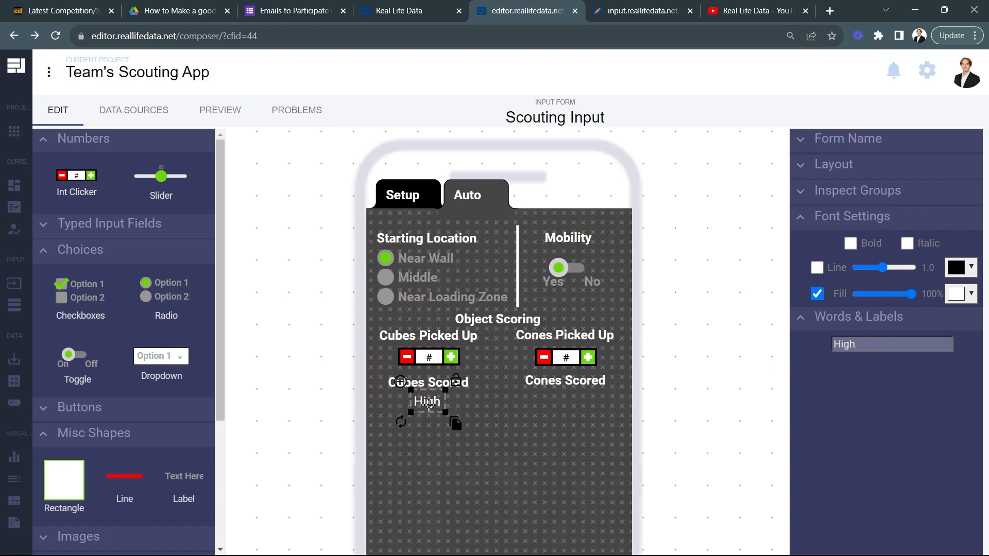
left_click(438, 357)
left_click_drag(468, 381, 474, 444)
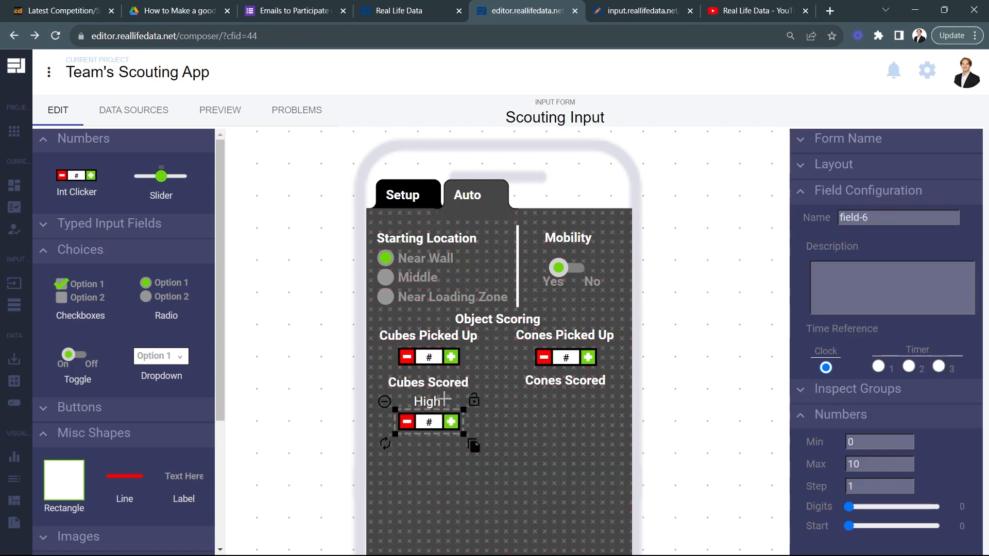
Step: Duplicate the High label and its number field into the cones column below Cones Scored
left_click(428, 402)
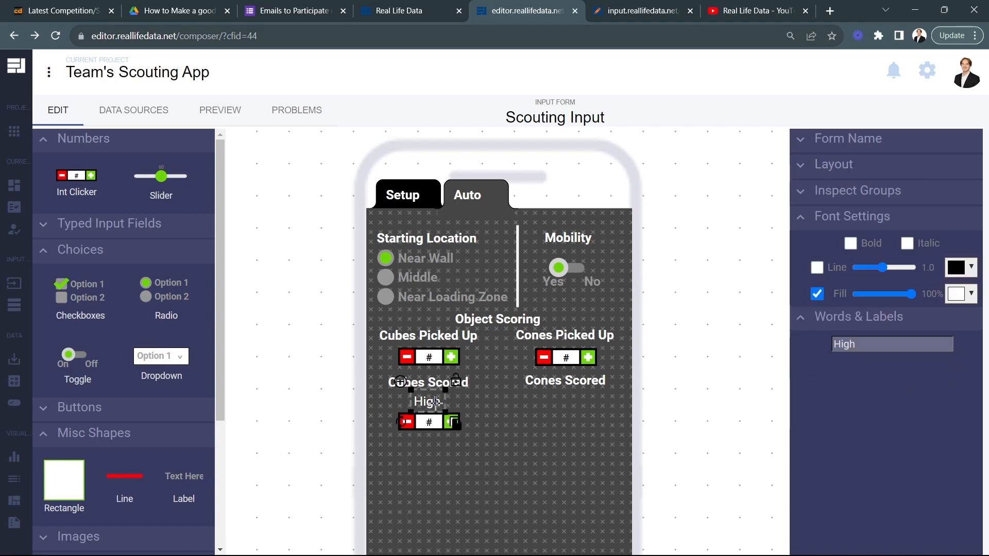
left_click_drag(458, 433, 595, 427)
left_click(450, 425)
left_click_drag(470, 438, 609, 441)
left_click(676, 434)
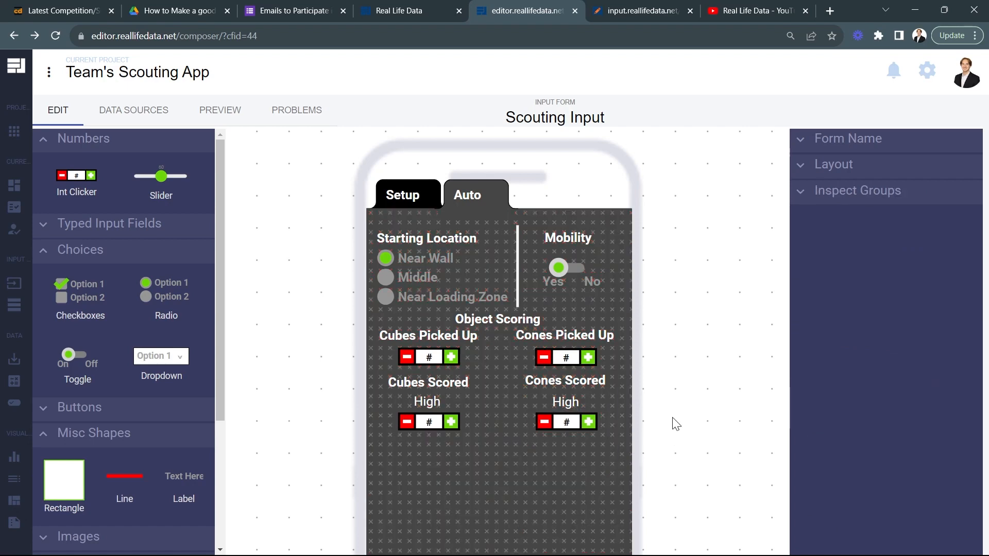
Step: Duplicate the High label below the High number field in the cubes column and change the copy's text to "Mid"
scroll(657, 392, "down", 2)
left_click(427, 328)
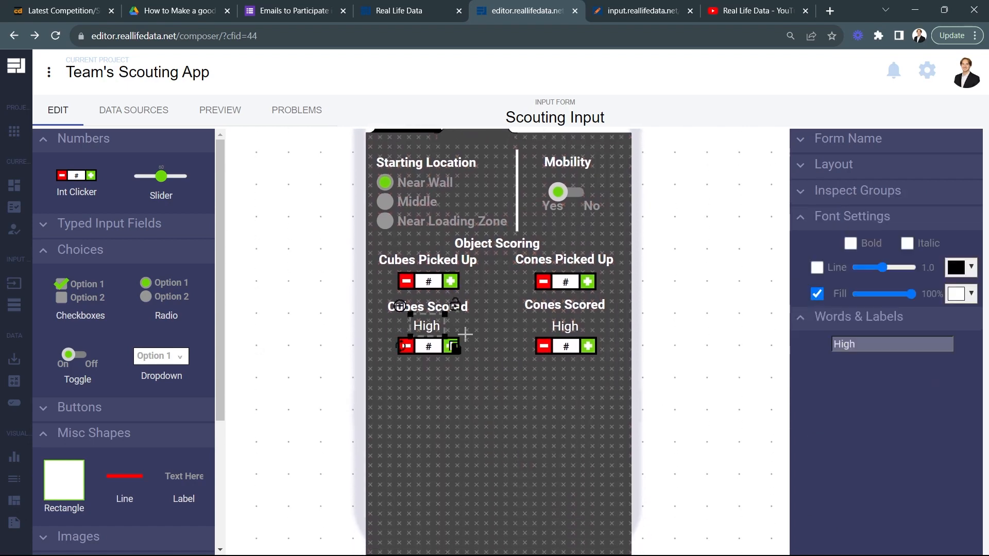
left_click_drag(463, 351, 459, 391)
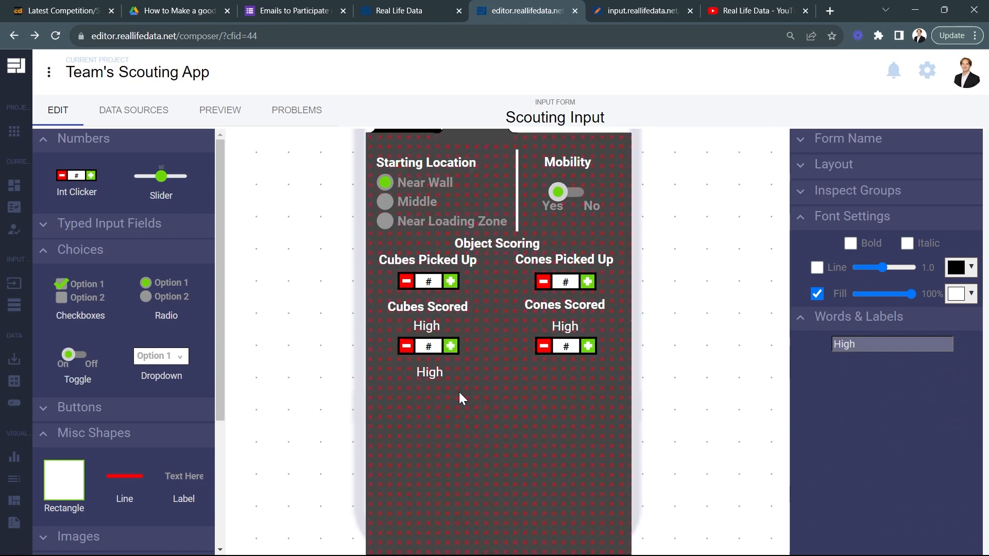
double_click(876, 344)
type("Mid")
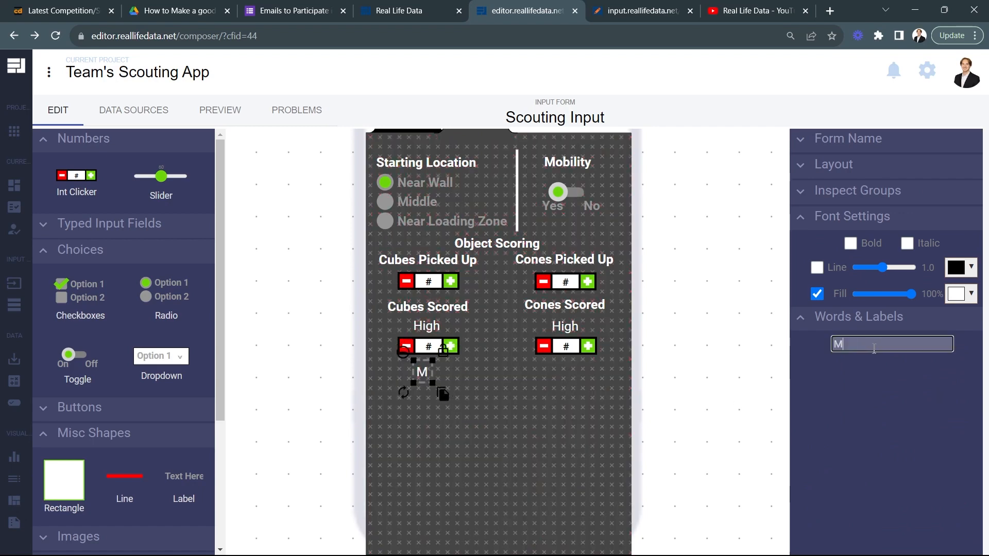
Step: Duplicate a number field below the cubes Mid label, and copy both the label and field into the cones column
left_click(428, 347)
left_click_drag(473, 370, 605, 402)
left_click(428, 372)
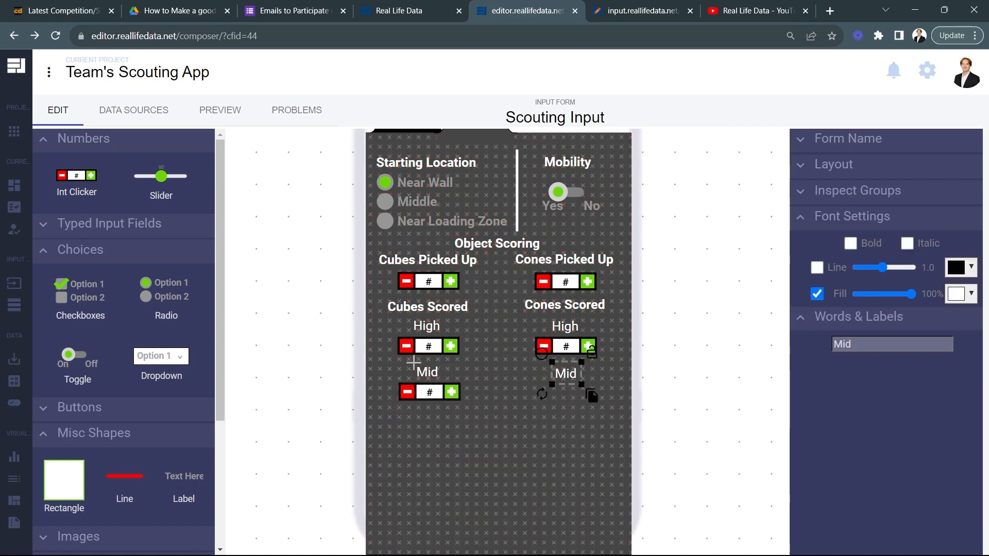
left_click(423, 392)
Step: Duplicate the Mid label below the Mid number field in the cubes column and change the copy's text to "Low"
left_click_drag(465, 408, 456, 446)
left_click(423, 378)
double_click(868, 345)
type("Low")
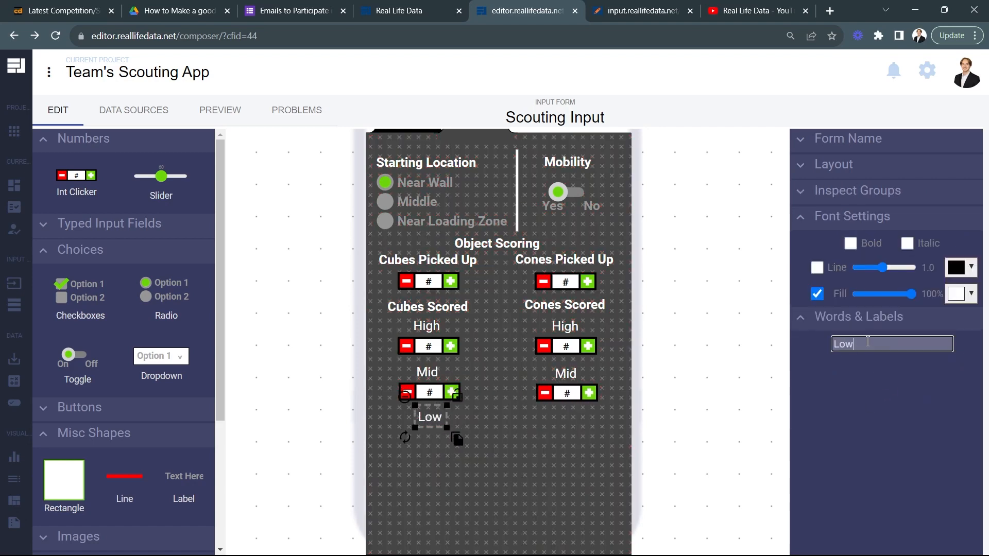
Step: Duplicate a number field below the cubes Low label, and copy both the label and field into the cones column
left_click(429, 391)
left_click_drag(463, 411, 594, 440)
left_click(432, 417)
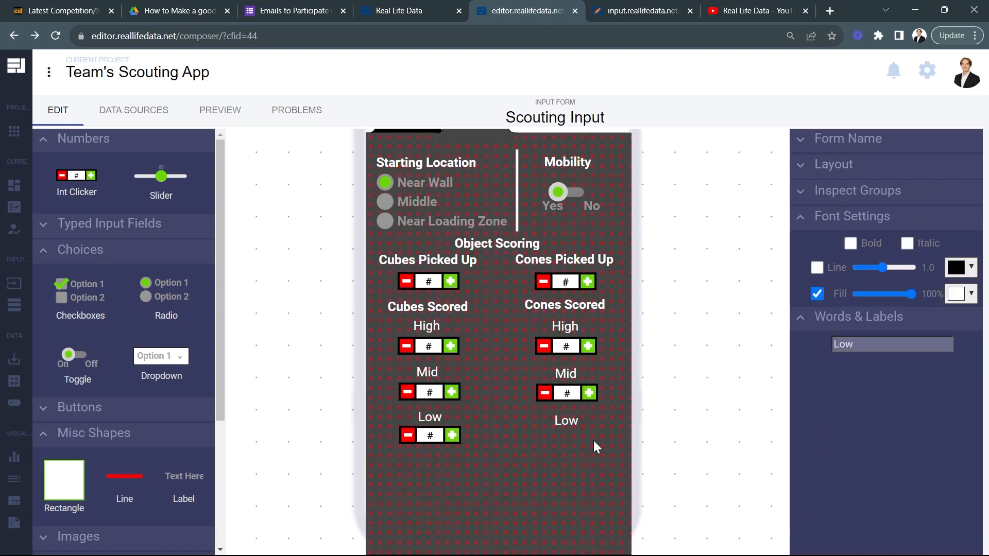
left_click(423, 436)
left_click_drag(475, 458, 614, 463)
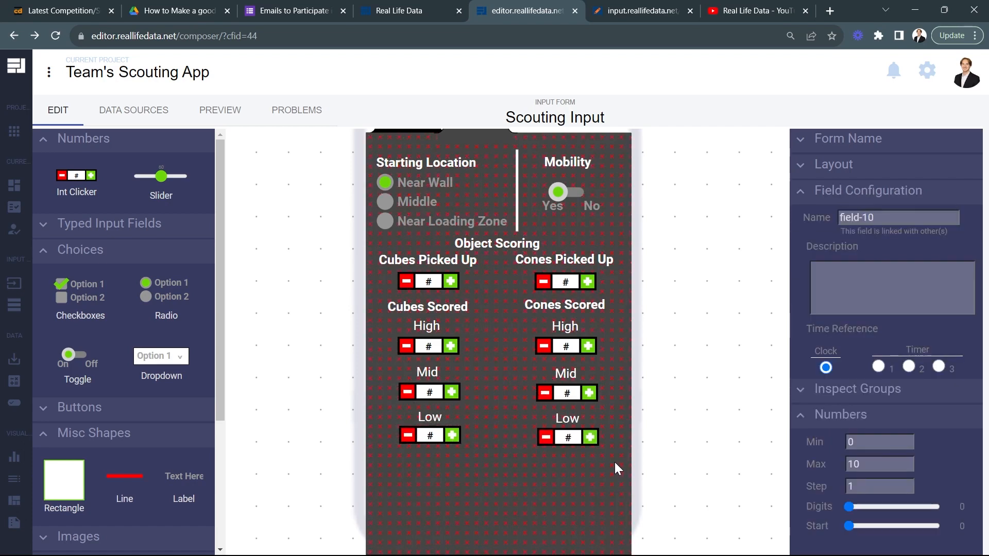
left_click(663, 440)
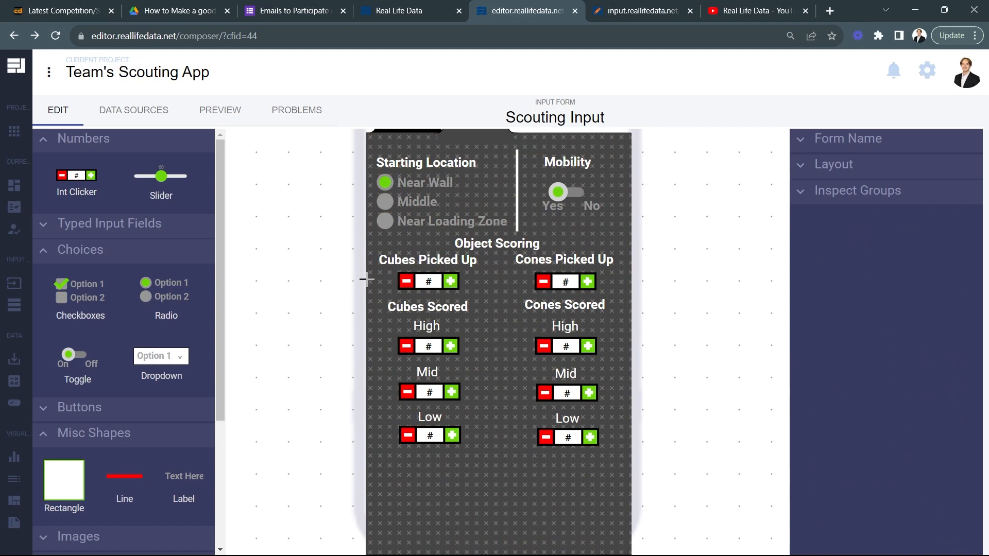
Step: Duplicate the vertical divider line and place the copy between the cubes and cones columns, extending down past the Low fields
left_click(517, 190)
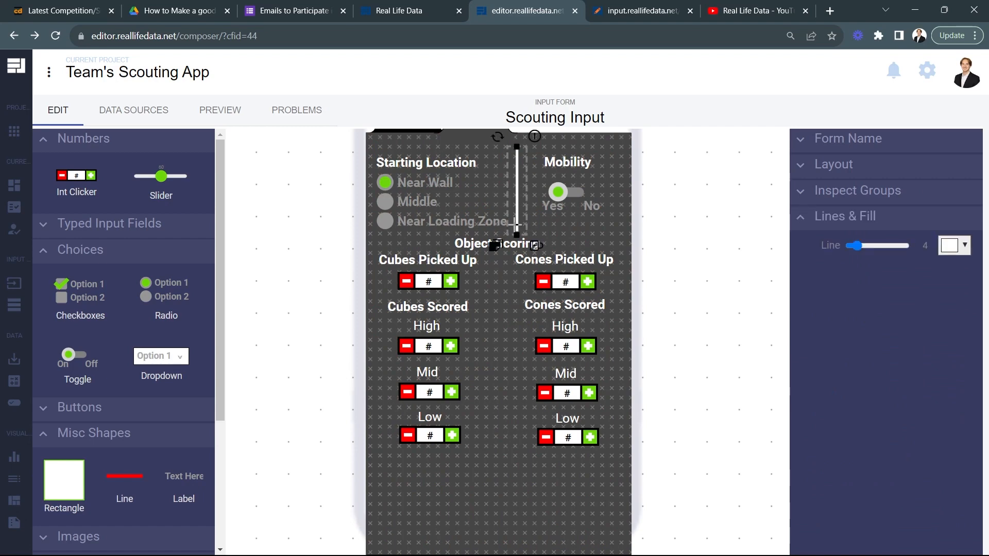
left_click_drag(495, 247, 502, 457)
left_click(662, 399)
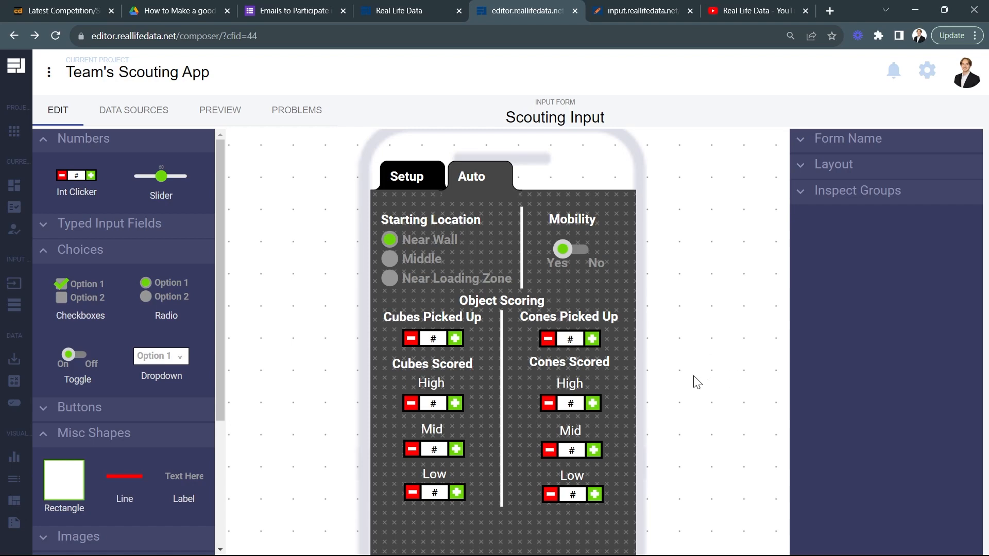
Step: Add a new white label reading "Ending Location" below the cubes Low number field
left_click_drag(696, 380, 687, 304)
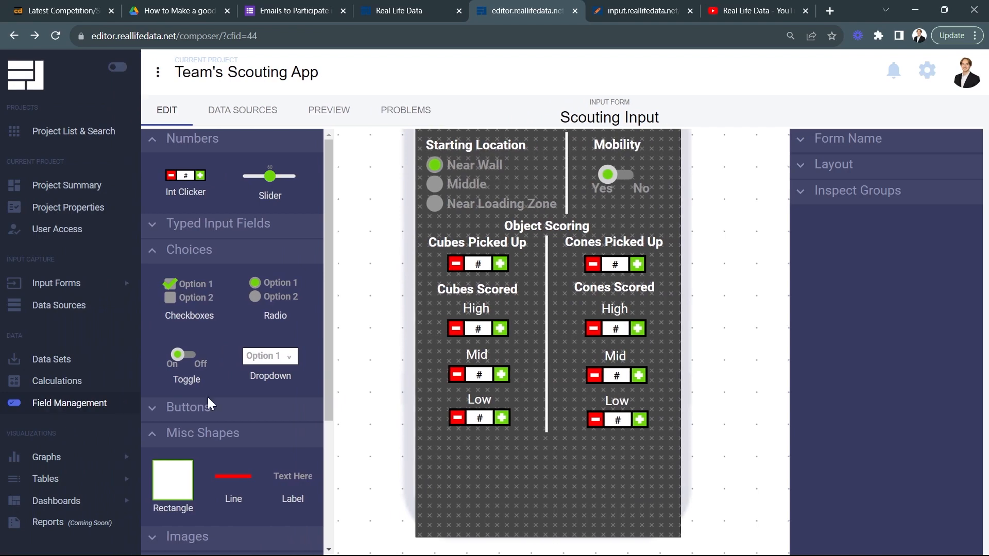
left_click_drag(189, 480, 378, 478)
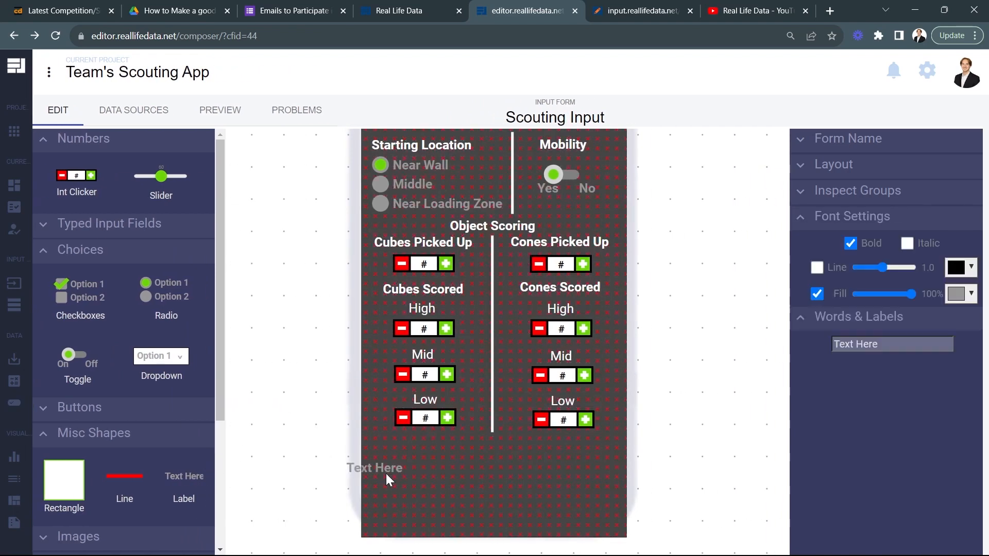
left_click(410, 468)
left_click(961, 294)
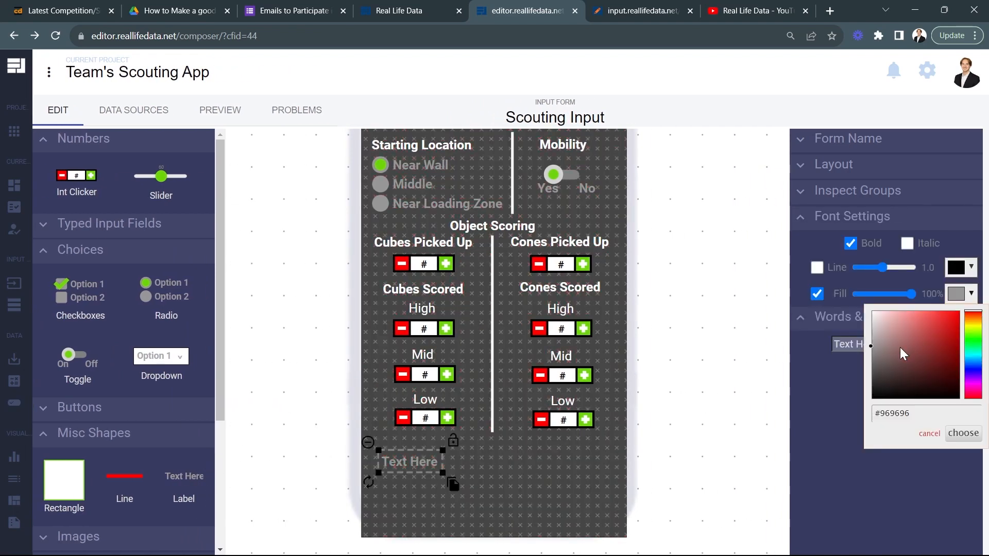
left_click(963, 433)
triple_click(873, 344)
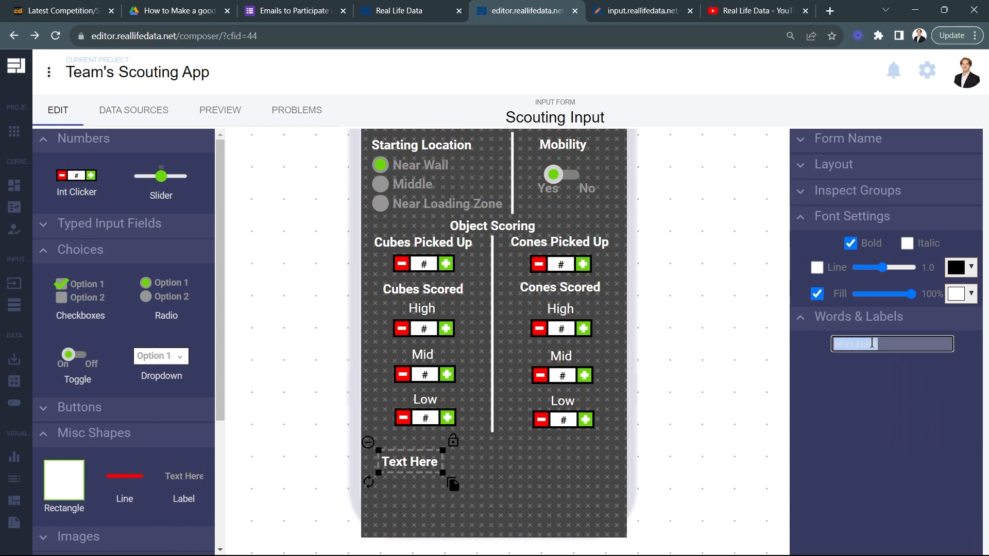
type("Ending Location")
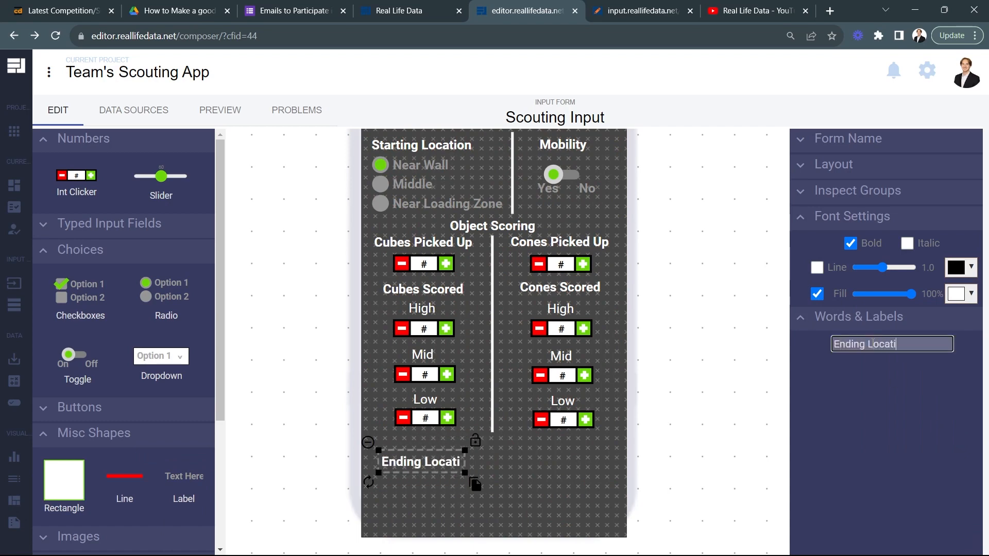
left_click_drag(433, 463, 433, 456)
Step: Add a dropdown beside the Ending Location label and set its placeholder text to "Select Location..."
left_click_drag(165, 356, 615, 456)
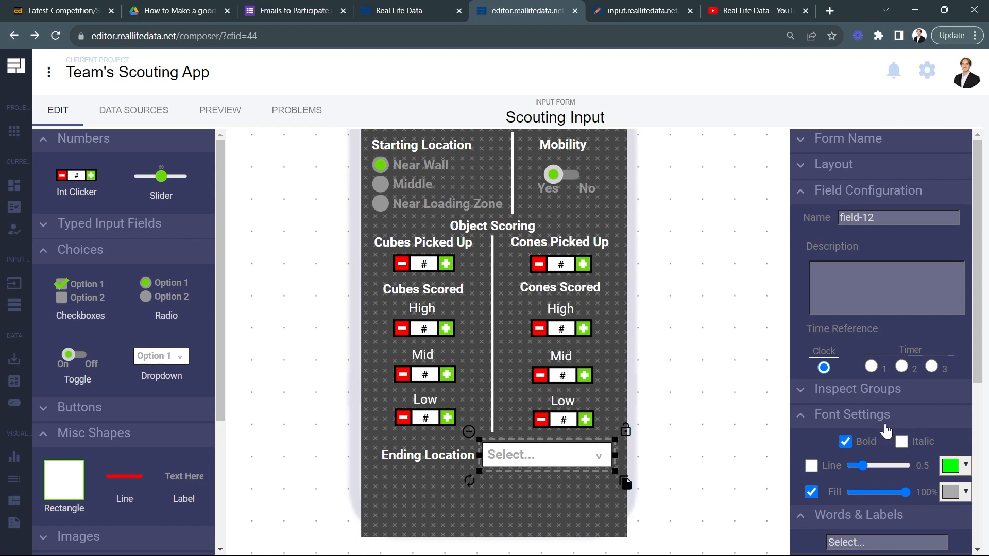
scroll(886, 430, "down", 5)
left_click(874, 255)
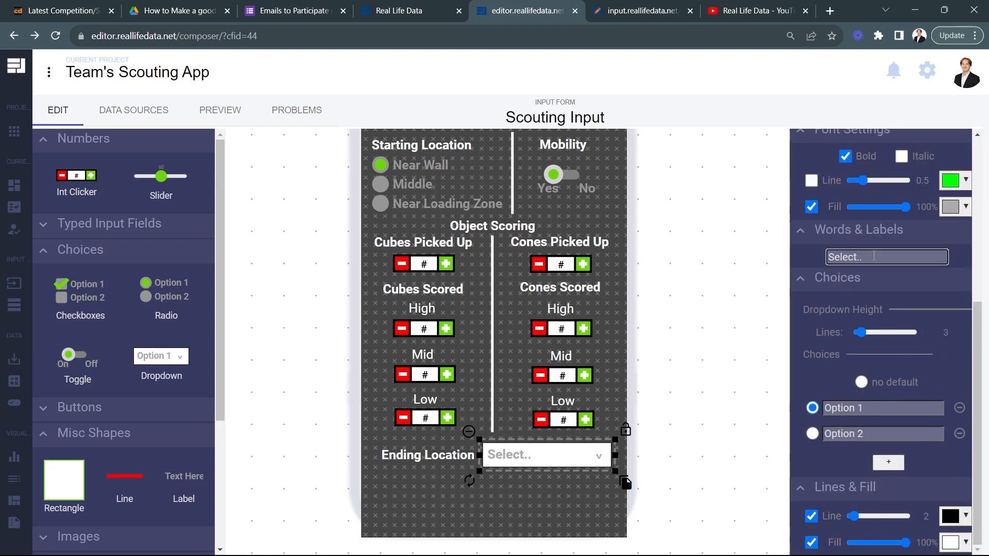
type("Location")
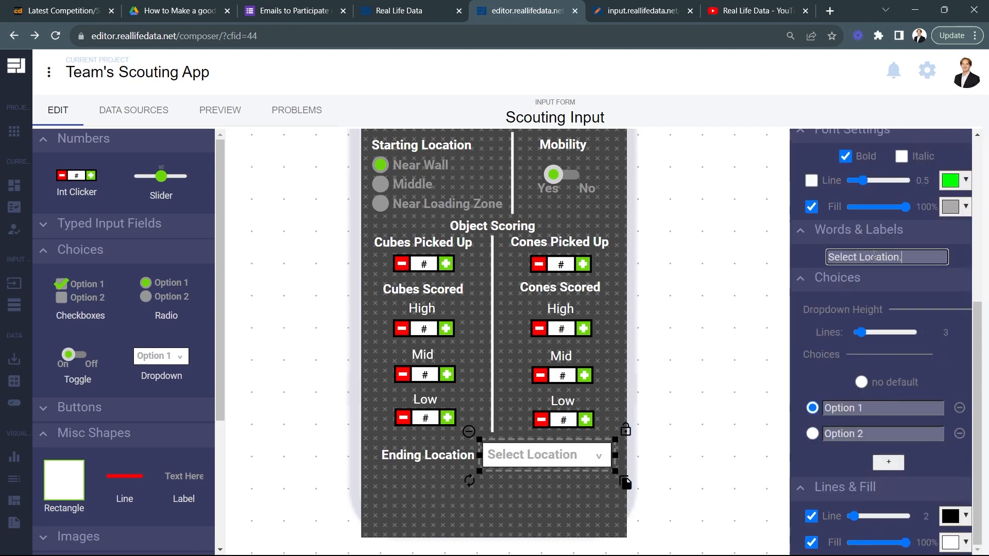
left_click(805, 255)
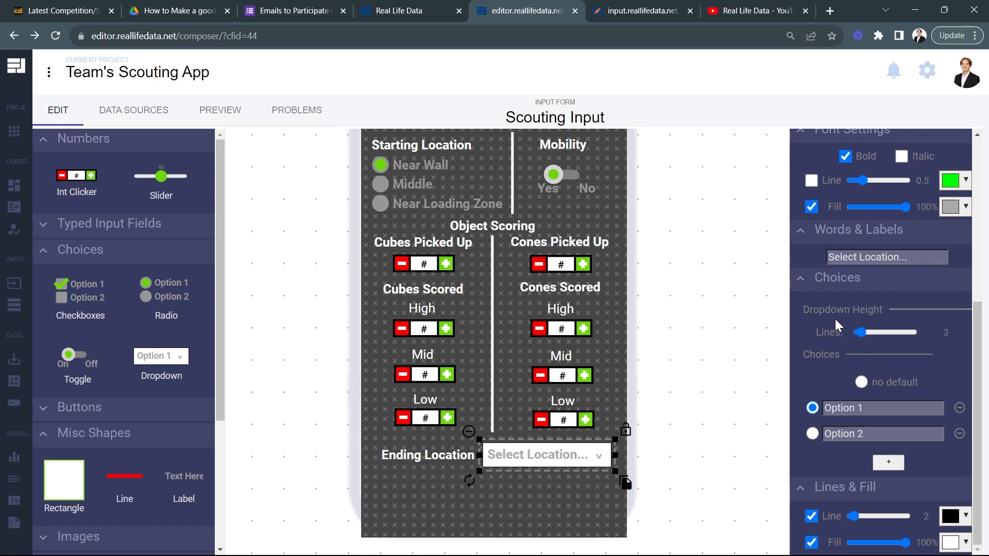
Step: Add a third choice to the Ending Location dropdown and rename the first choice "No Attempt"
left_click(880, 462)
triple_click(869, 412)
type("Doc")
double_click(866, 409)
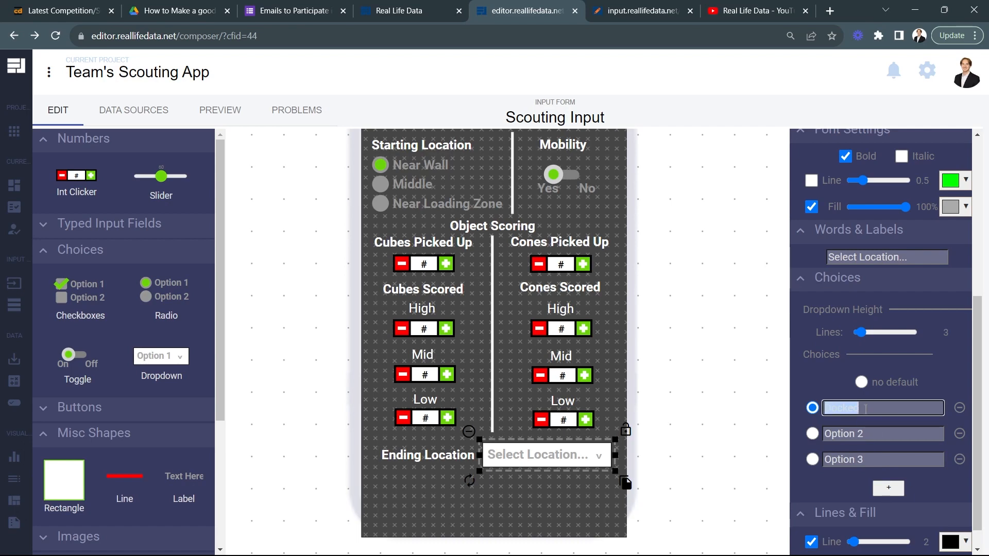
type("No A")
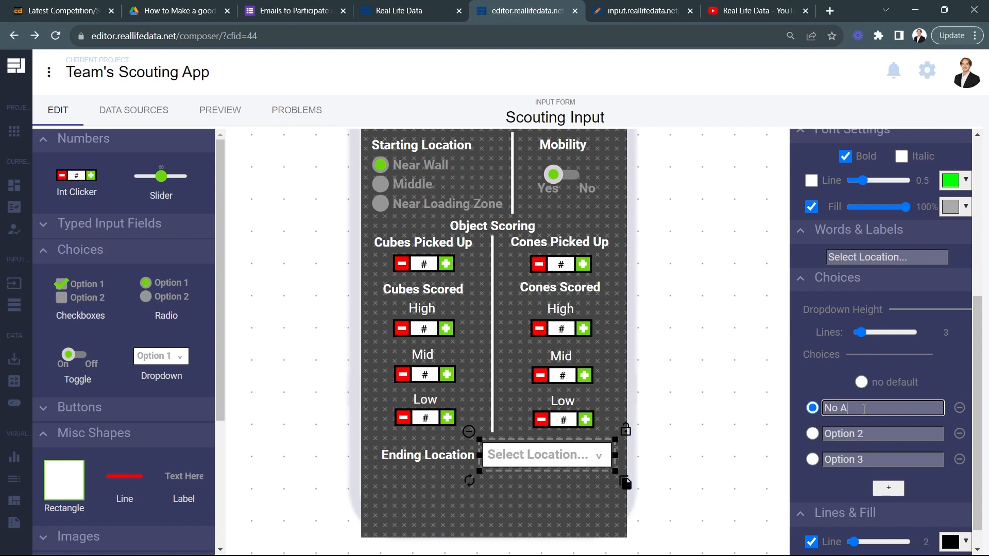
type("ttempt")
Step: Rename the dropdown's second choice "Docked" and its third choice "Engaged"
left_click(865, 427)
type("Di")
key("BackSpace")
type("ocked")
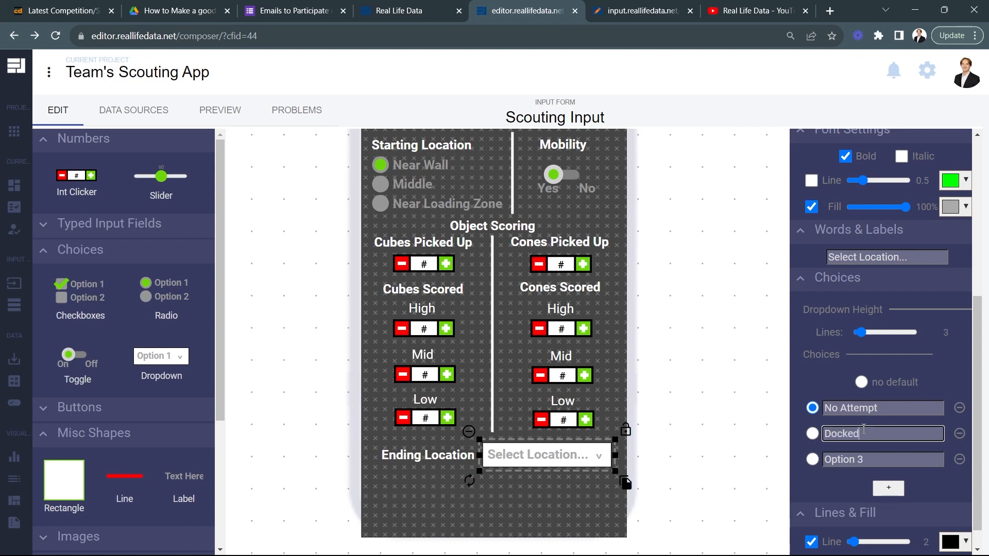
left_click(861, 452)
type("Engaged")
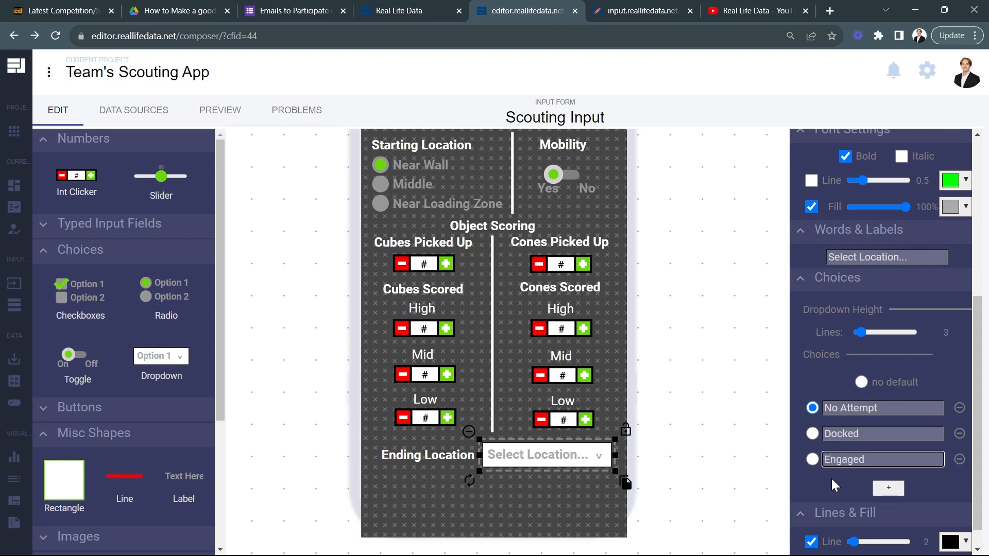
left_click(831, 479)
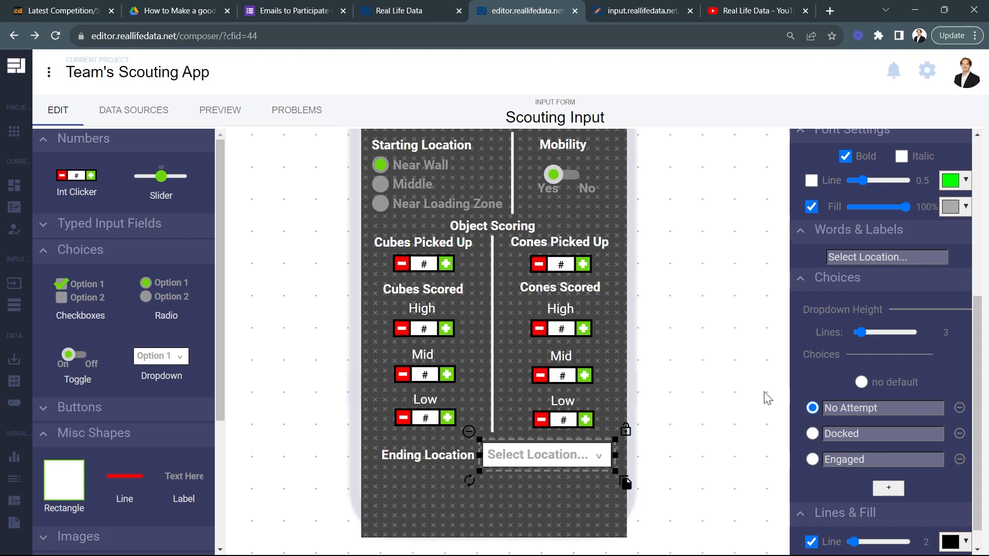
left_click(722, 420)
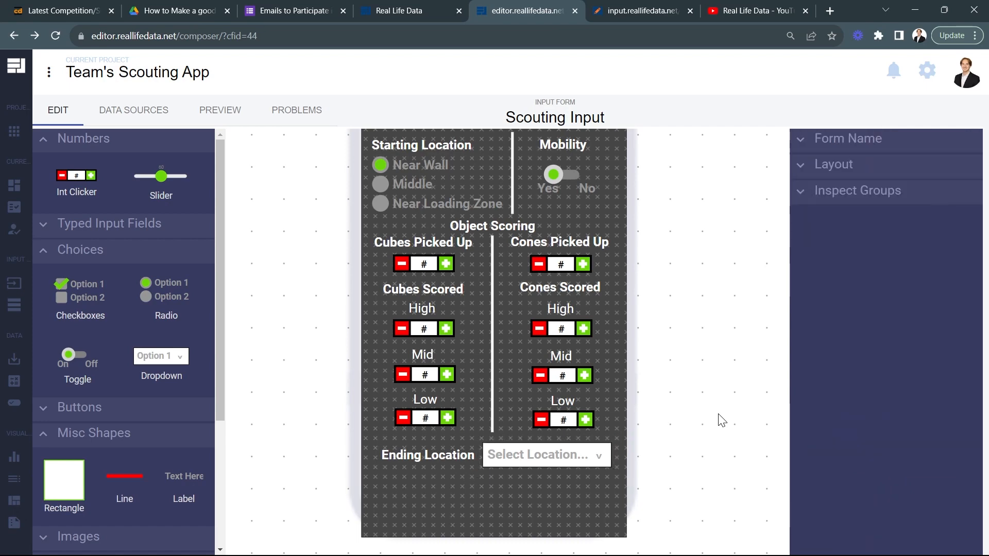
Step: Preview the form and test the Cubes Picked Up counter by raising it to its maximum of 10
left_click(598, 457)
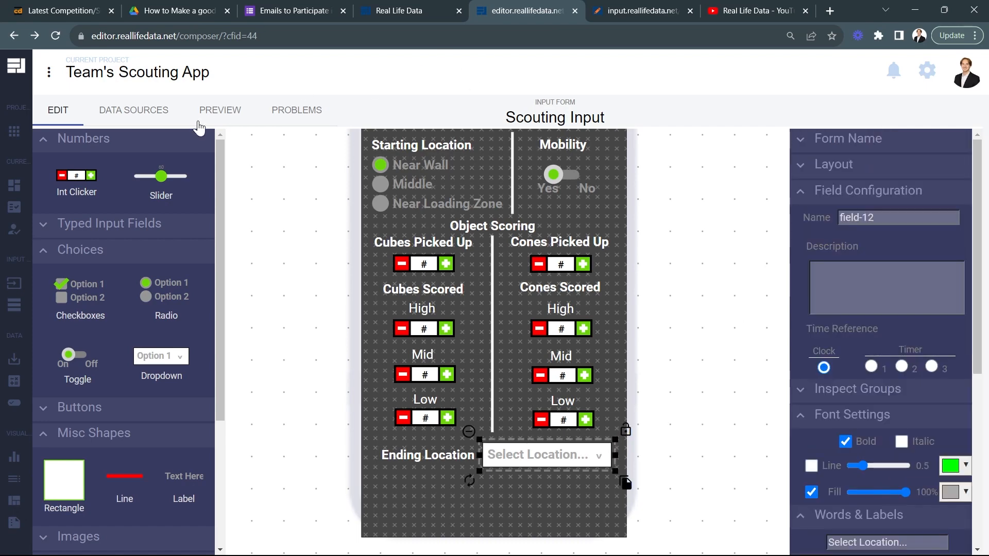
left_click(217, 114)
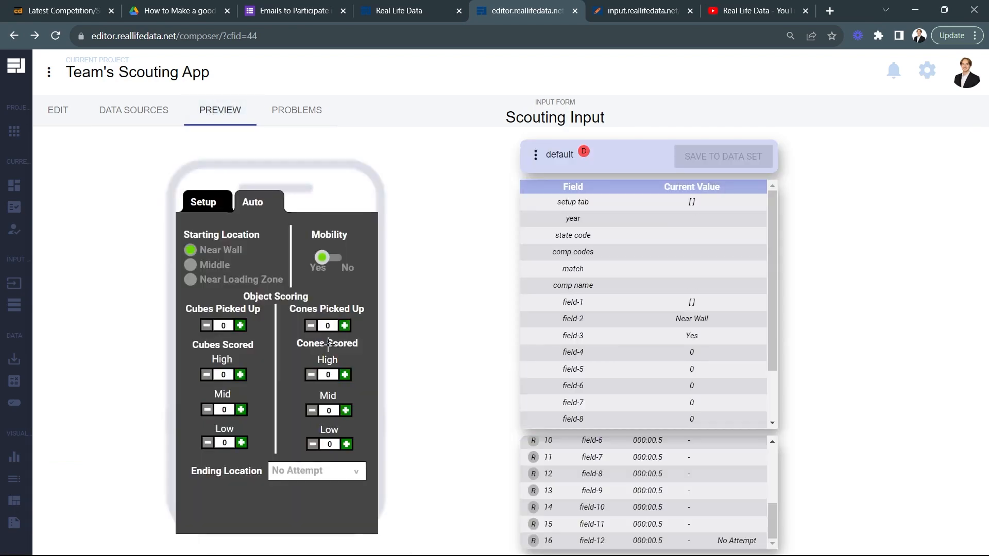
double_click(240, 326)
double_click(240, 326)
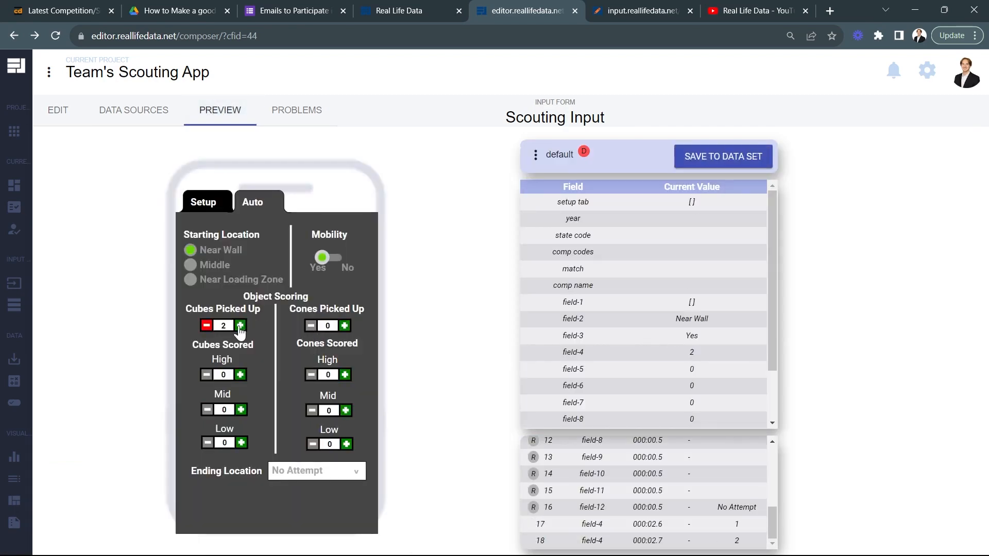
double_click(240, 325)
left_click(240, 325)
double_click(240, 326)
double_click(240, 325)
left_click(240, 325)
double_click(240, 326)
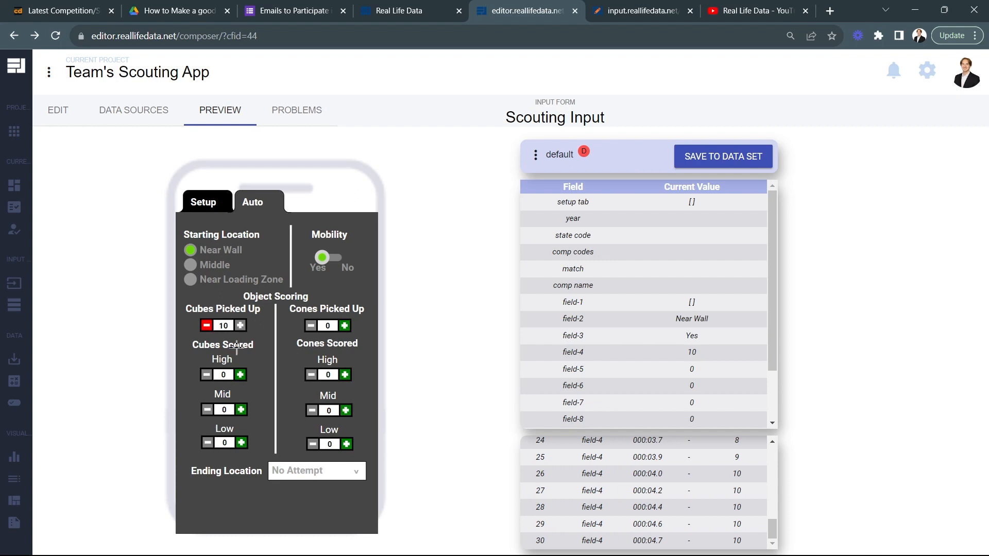
Step: Test the remaining choices in the preview: starting location Middle, mobility No, and ending location Engaged
left_click(191, 264)
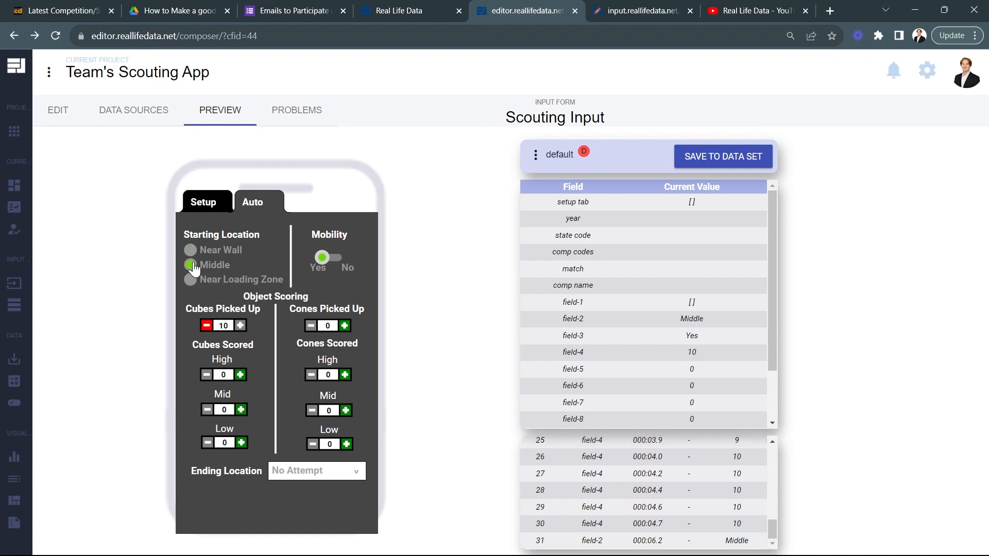
left_click(344, 267)
left_click(336, 477)
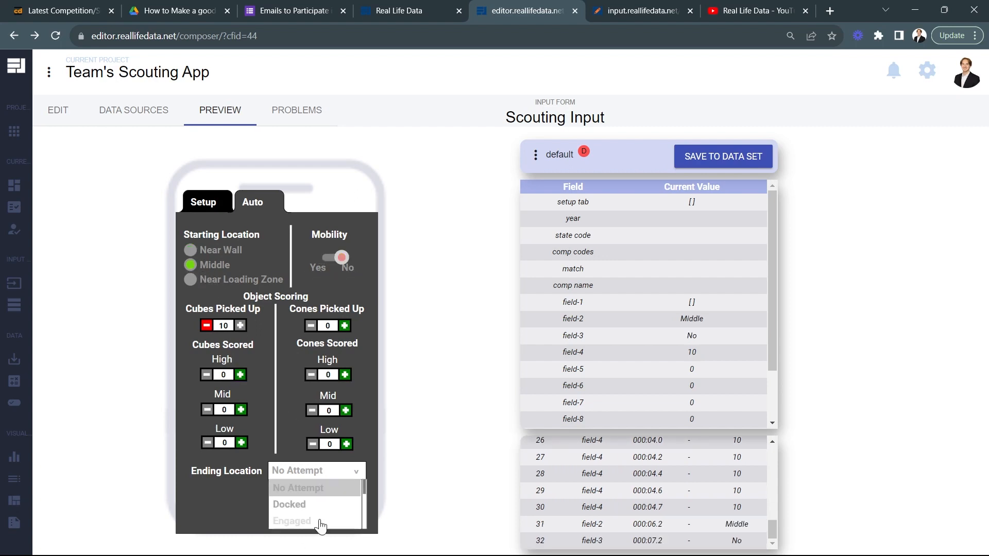
scroll(320, 510, "down", 1)
scroll(319, 515, "up", 1)
left_click(308, 517)
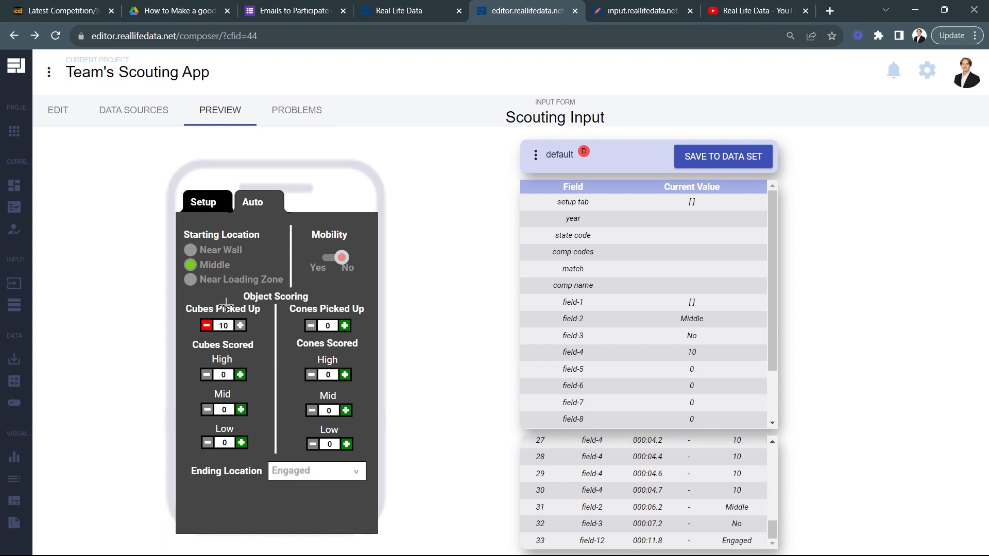
Step: Return to editing the form and name the Starting Location radio field "Starting Pos"
left_click(58, 108)
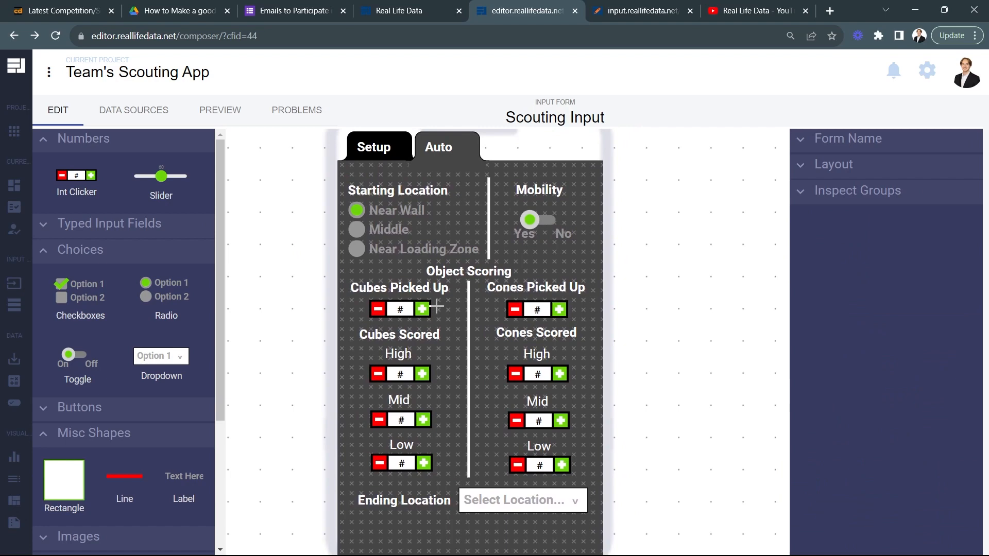
left_click(407, 313)
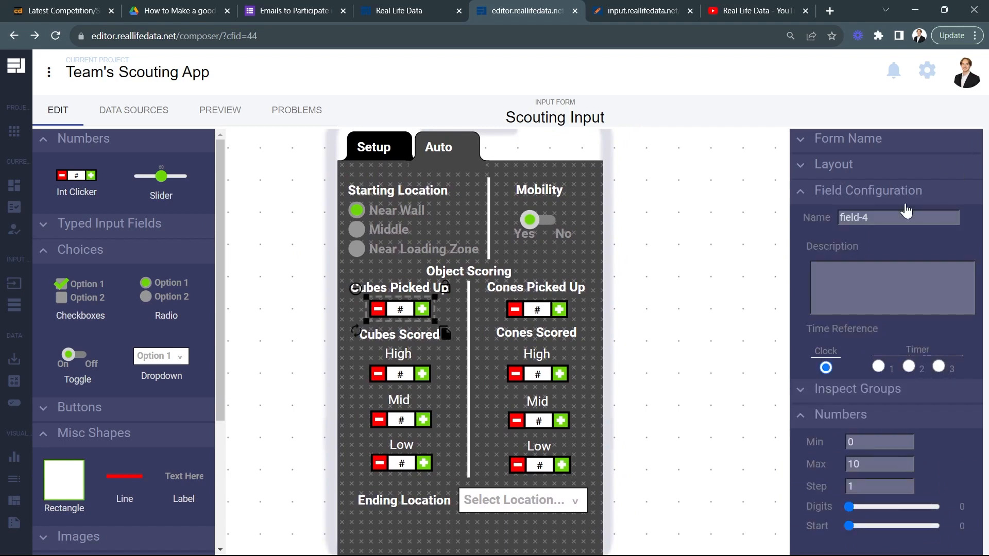
left_click(389, 228)
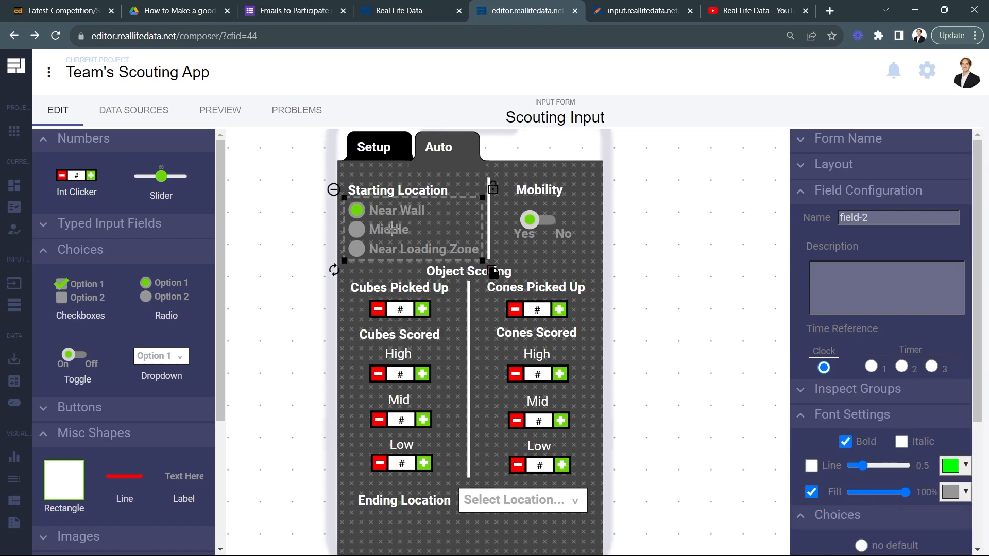
double_click(885, 220)
key("ctrl+a")
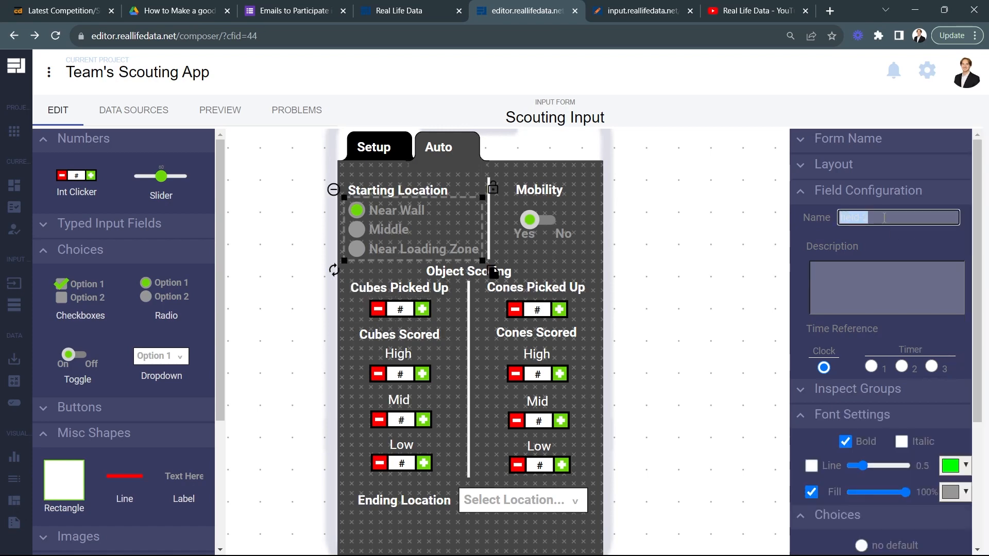
type("Starting Pos")
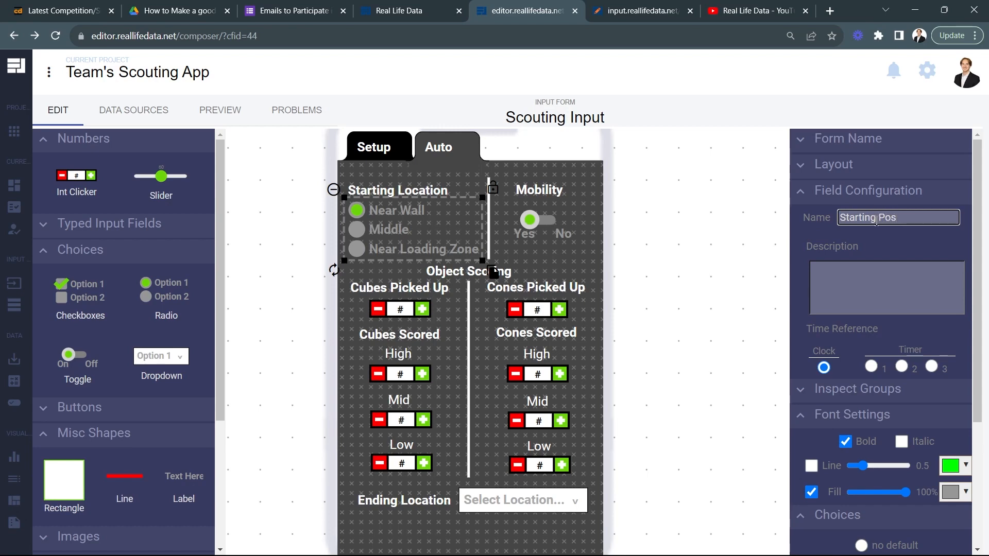
Step: Name the toggle field under the Mobility label "Mobility"
left_click(536, 220)
type("Mobility")
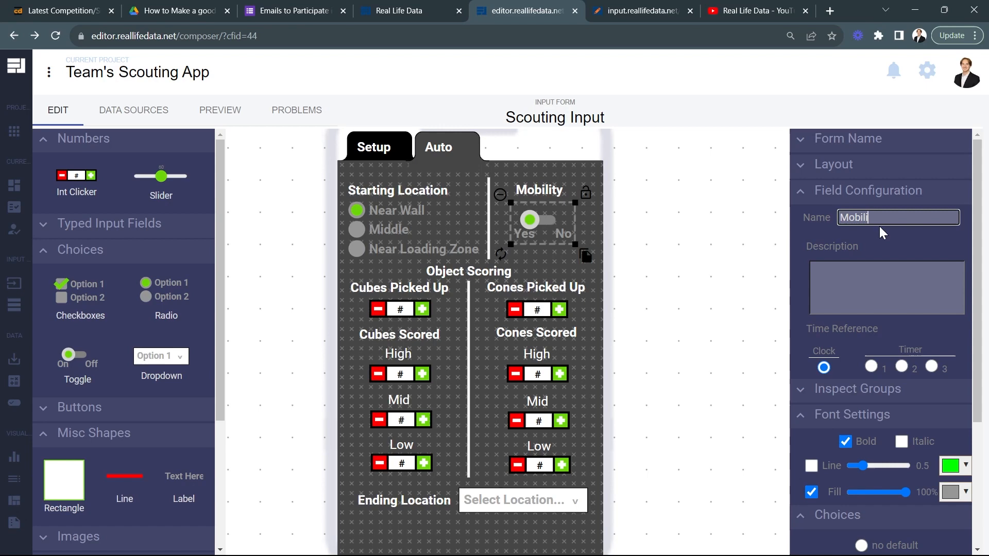
Step: Name the number field under the Cubes Picked Up label "Cubes Picked Up"
left_click(387, 308)
left_click(871, 214)
triple_click(872, 213)
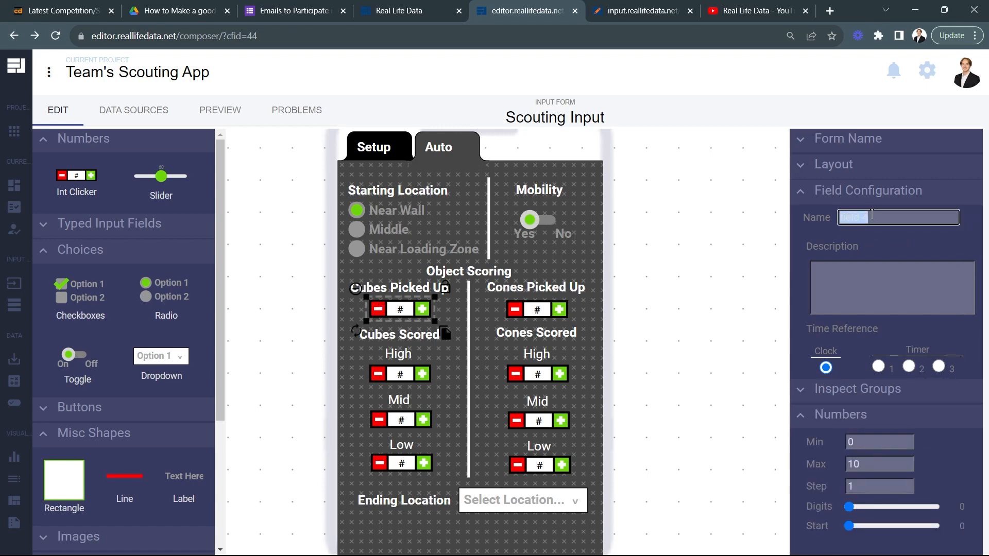
type("Cubes Pick")
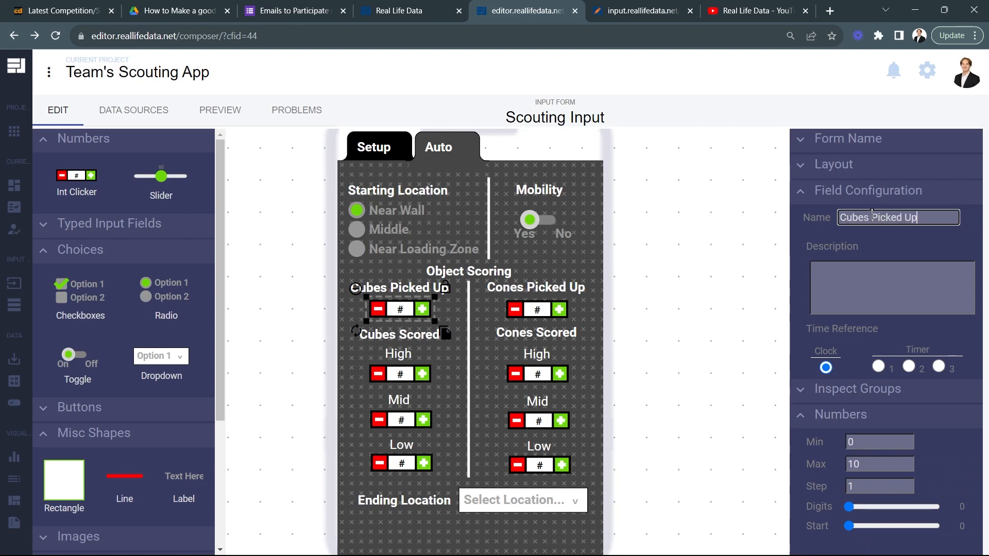
Step: Copy the Cubes Picked Up field's name to the matching cones number field and change it to "Cones Picked Up"
triple_click(897, 215)
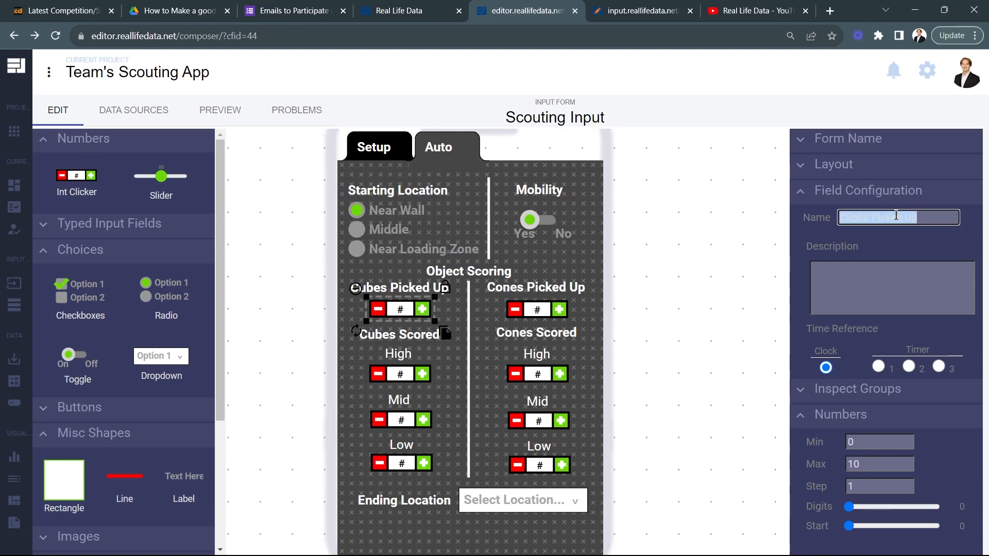
key("ctrl+c")
left_click(557, 305)
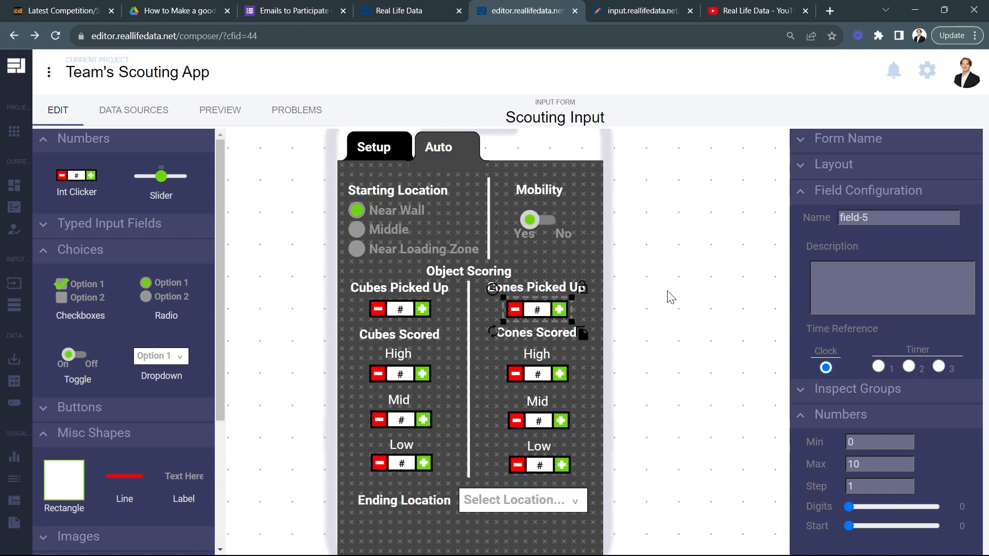
triple_click(855, 217)
key("ctrl+v")
left_click(865, 222)
key("BackSpace")
key("BackSpace")
key("BackSpace")
key("BackSpace")
type("ones")
left_click(396, 312)
Step: Name the two High number fields "High Cubes Scored" and "High Cones Scored"
left_click(399, 373)
triple_click(897, 218)
type("High Cubes Scored")
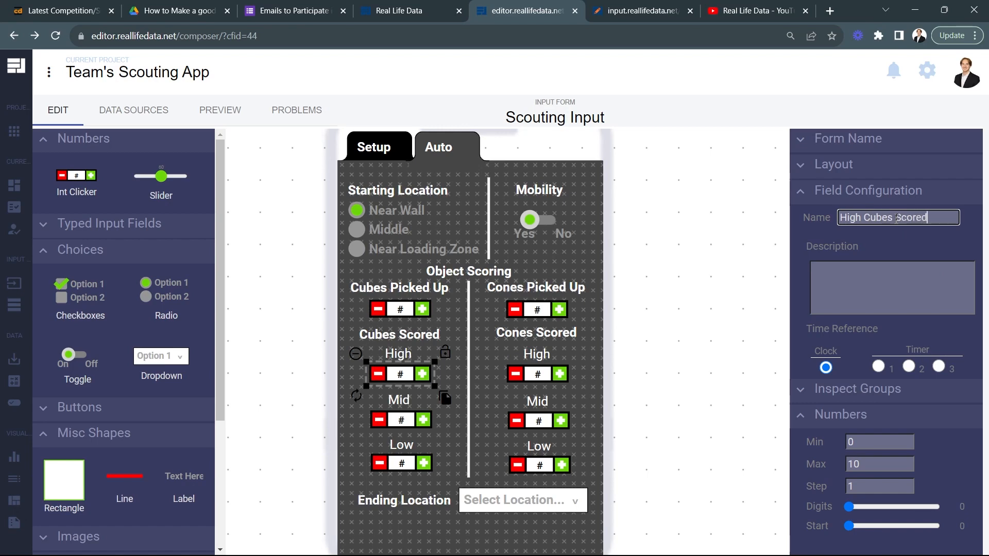
left_click(537, 373)
left_click(876, 216)
type("High Cones Scored")
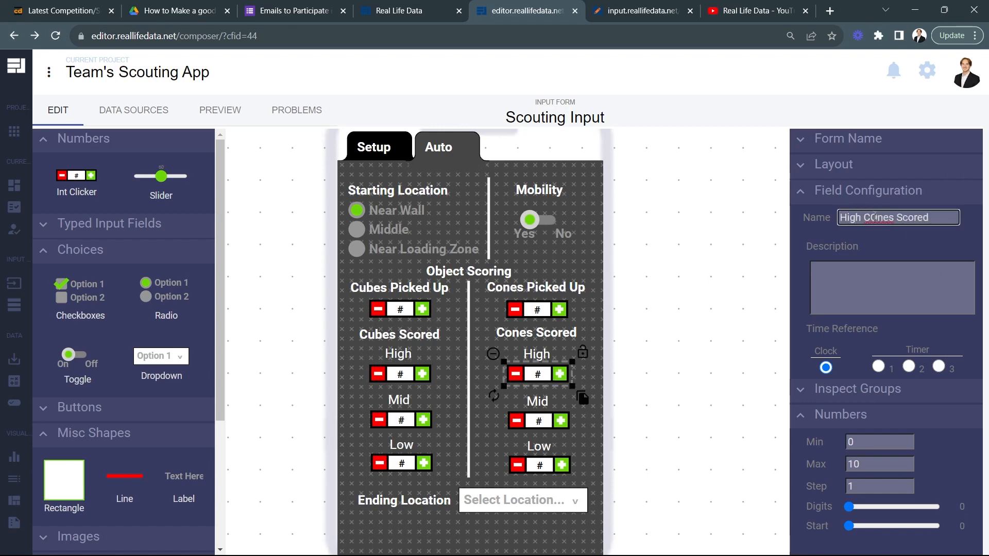
Step: Name the two Mid number fields "Mid Cubes Scored" and "Mid Cones Scored"
left_click(404, 422)
triple_click(868, 217)
type("Mid Cubes Scored")
left_click(524, 425)
triple_click(875, 217)
type("Mid Cones Scored")
Step: Name the two Low number fields "Low Cubes Scored" and "Low Cones Scored"
left_click(421, 462)
triple_click(868, 218)
type("Low Cubes Scored")
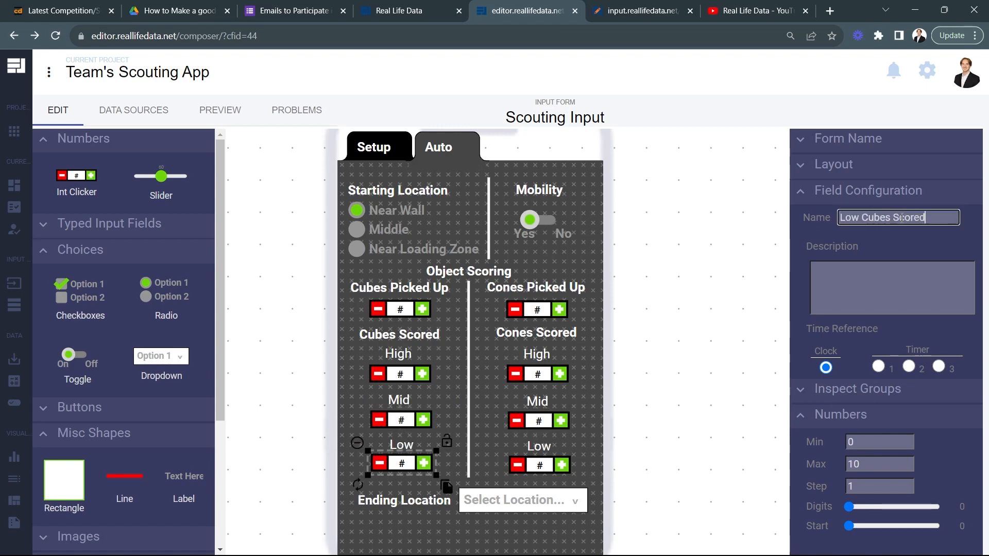
left_click(529, 464)
triple_click(864, 223)
type("Low Cones Scored")
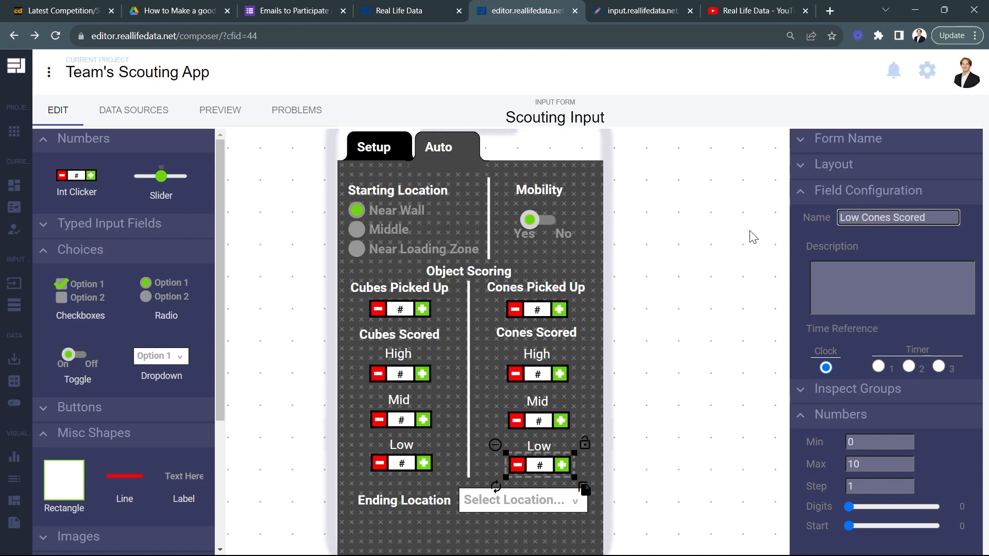
Step: Name the Ending Location dropdown field "End Pos"
left_click(496, 498)
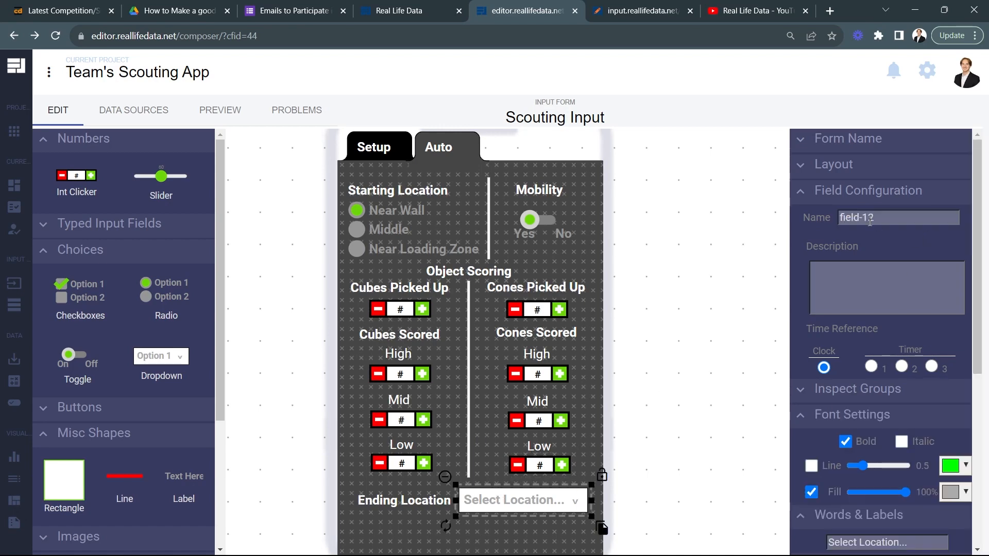
triple_click(868, 220)
type("End Pos")
key("Return")
left_click(495, 341)
Step: Check the configured name of every field on the Auto page, from the starting location through the ending location dropdown
left_click(408, 239)
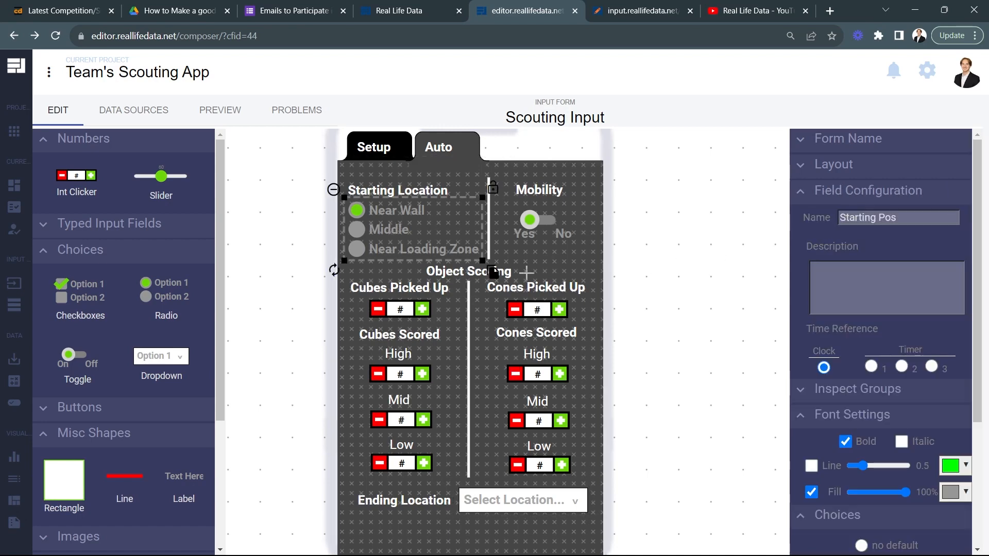
left_click(542, 227)
left_click(405, 310)
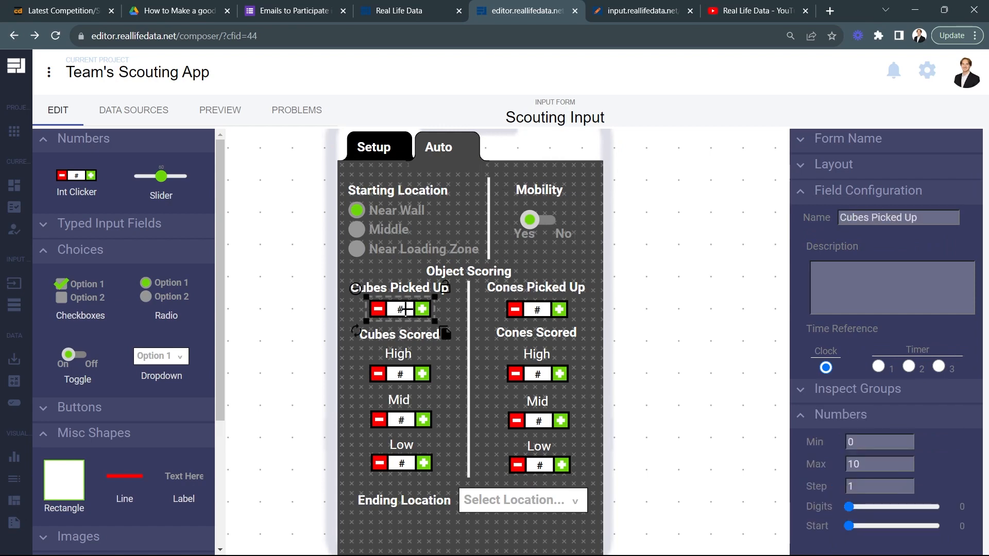
left_click(524, 305)
left_click(386, 372)
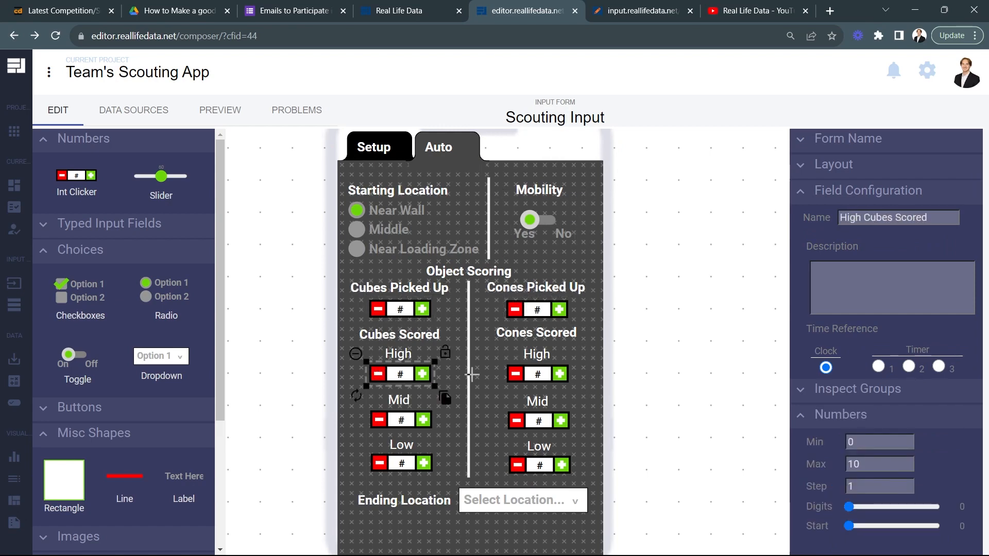
left_click(536, 375)
left_click(407, 418)
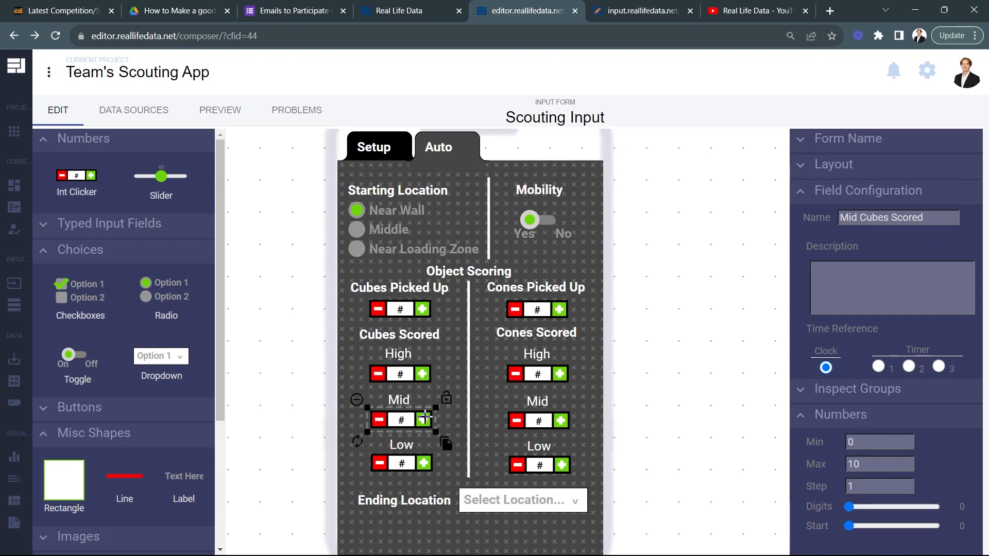
left_click(535, 420)
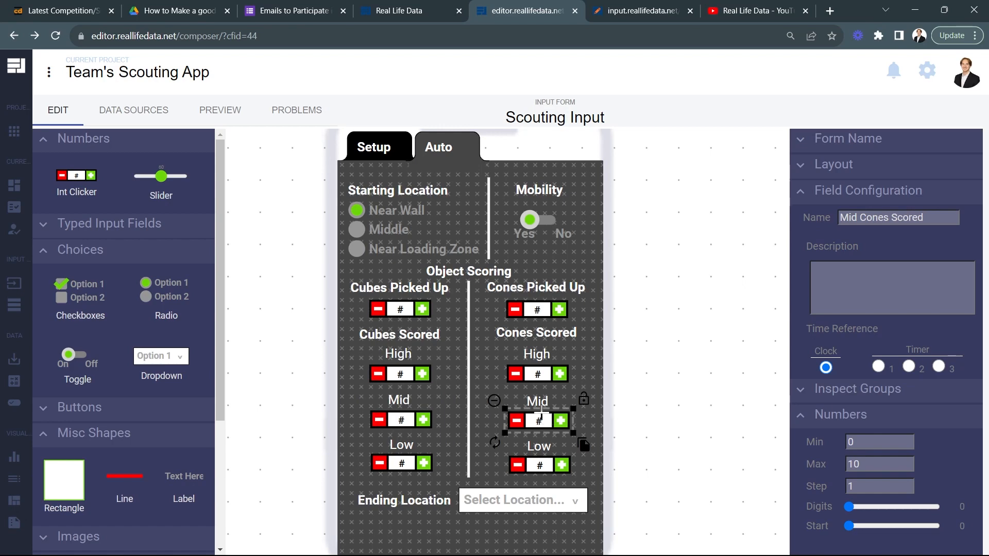
left_click(419, 463)
left_click(525, 465)
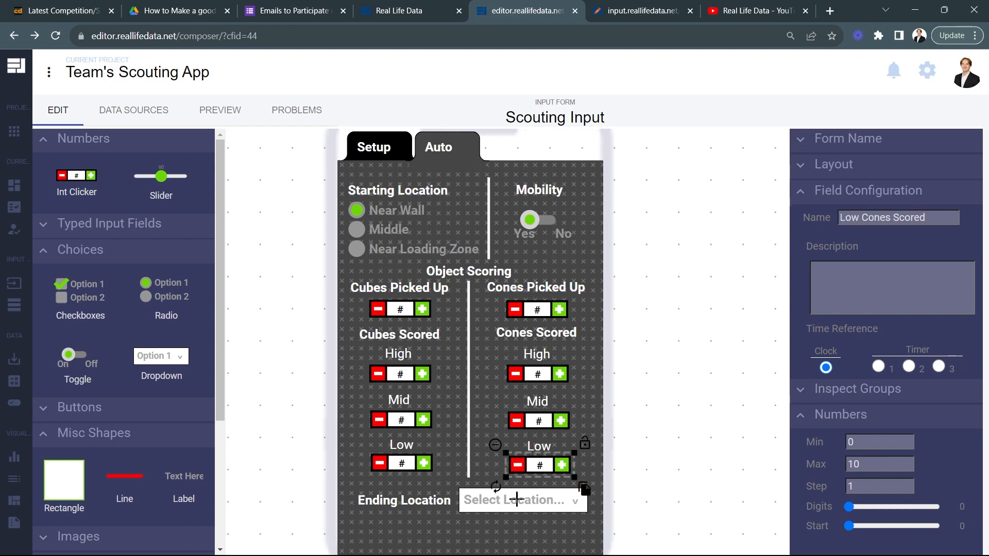
left_click(403, 462)
left_click(532, 494)
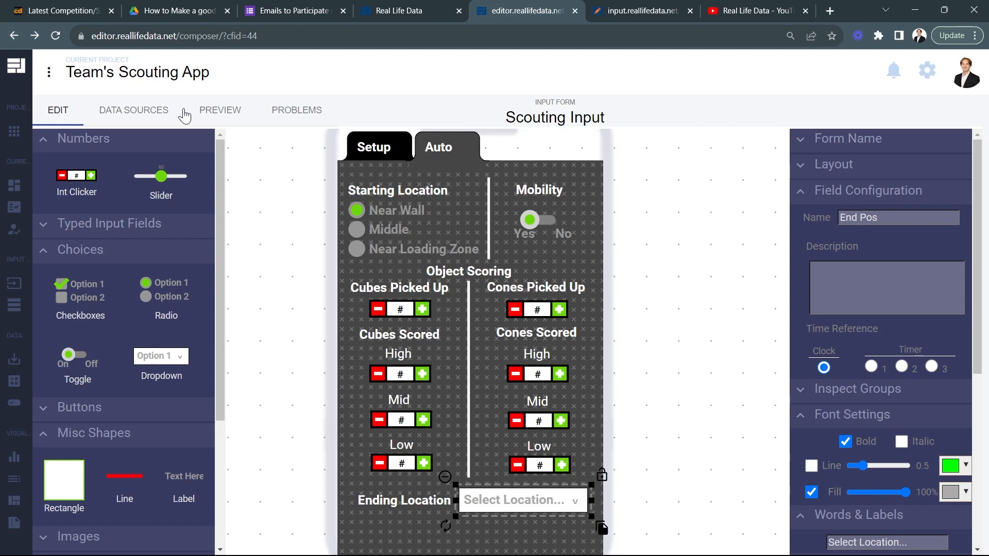
Step: Preview the form and test the Auto page with Middle as the starting location and 2 high cubes scored
left_click(214, 110)
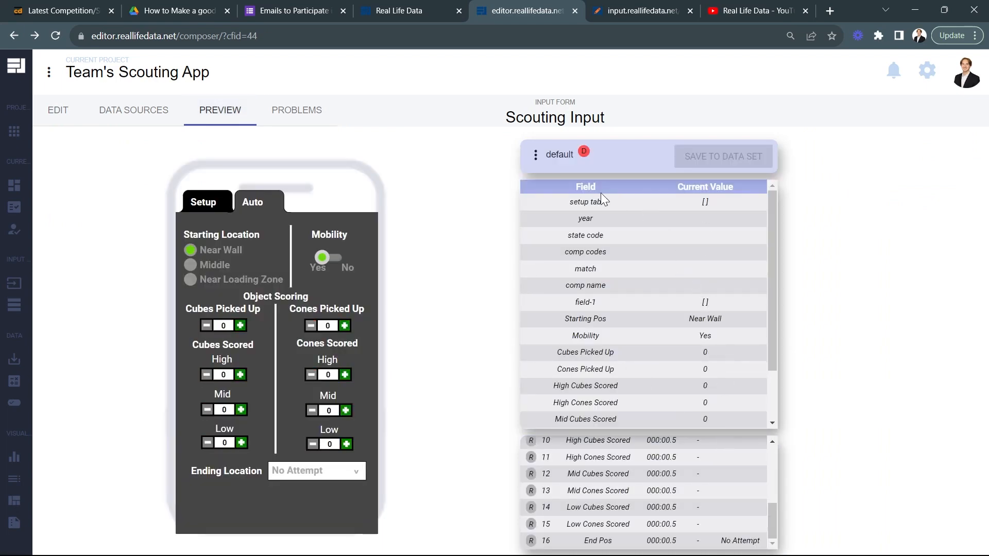
scroll(621, 320, "down", 3)
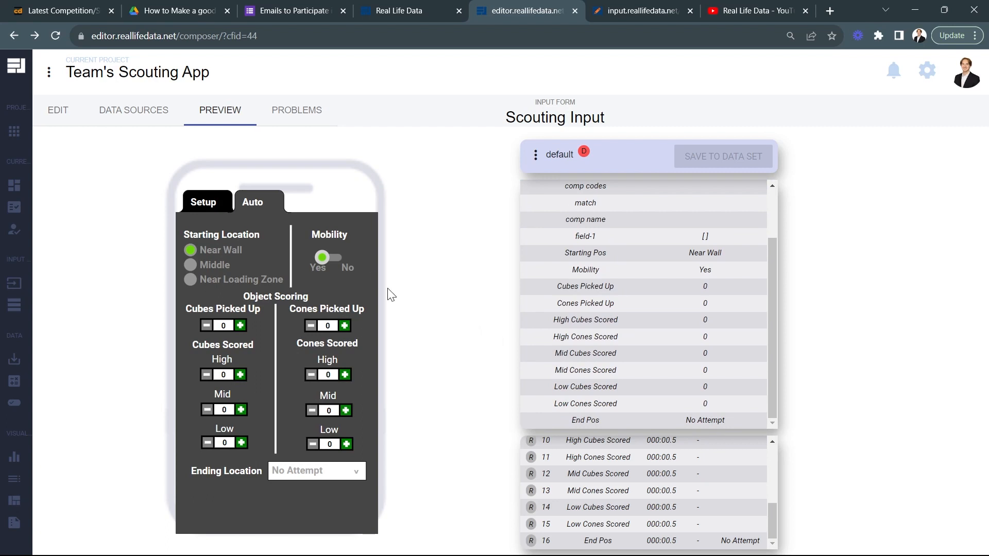
left_click(197, 264)
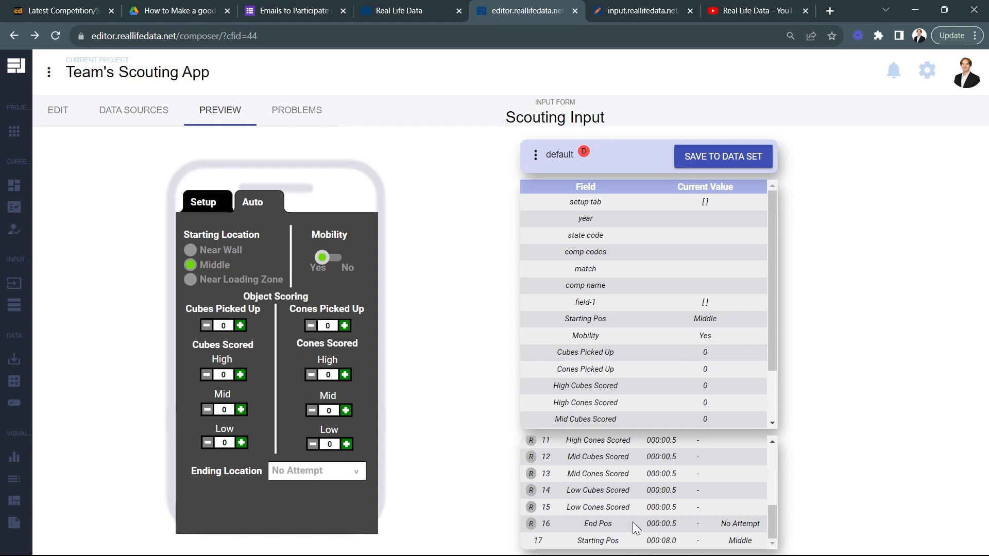
left_click(240, 375)
left_click(240, 375)
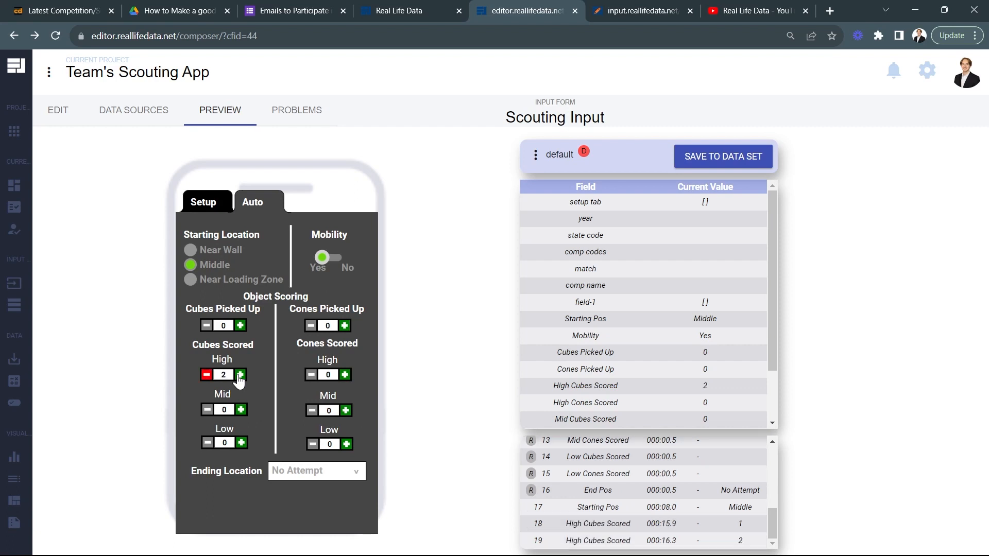
left_click_drag(555, 385, 664, 391)
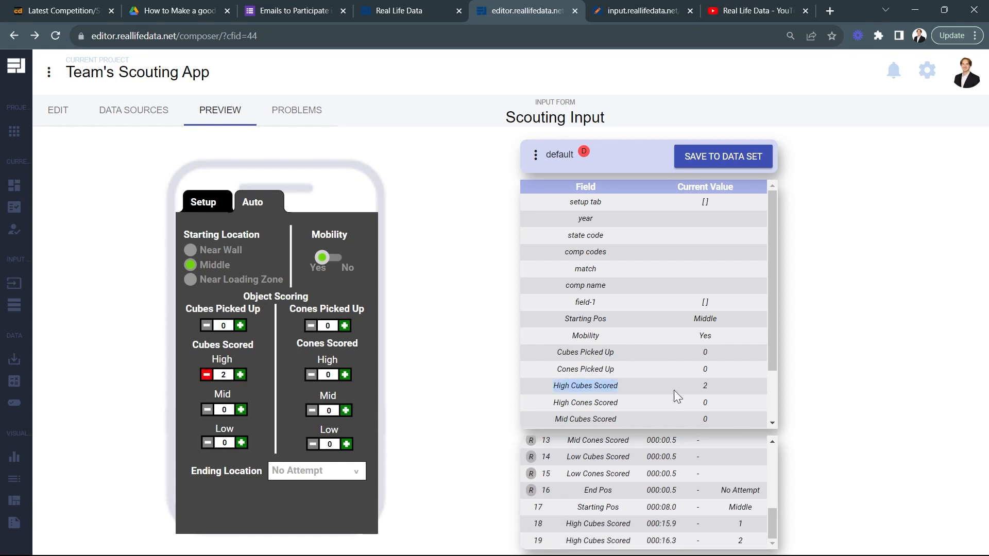
left_click(719, 386)
Step: Test the ending location with Docked, checking its entry in the field values, and return to editing the form
left_click(341, 471)
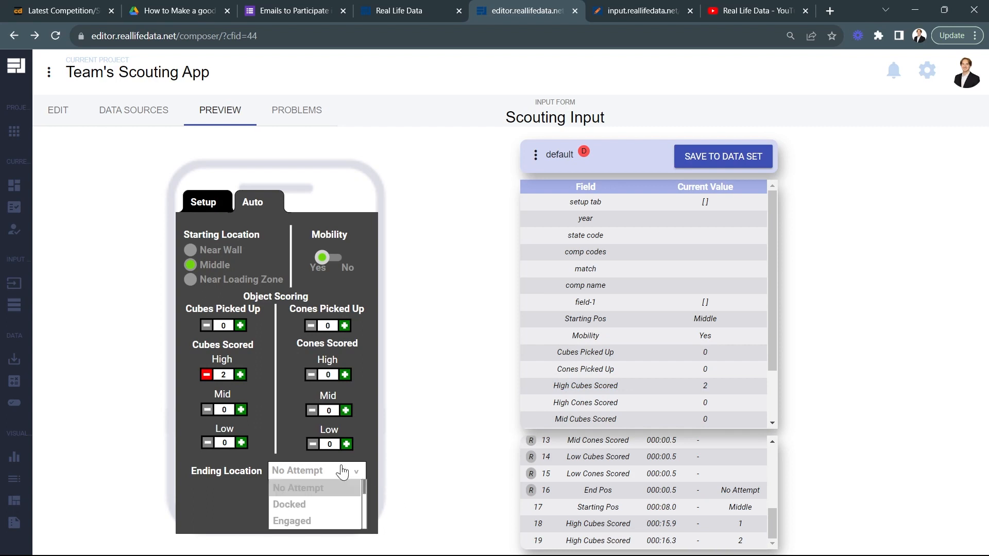
left_click(304, 511)
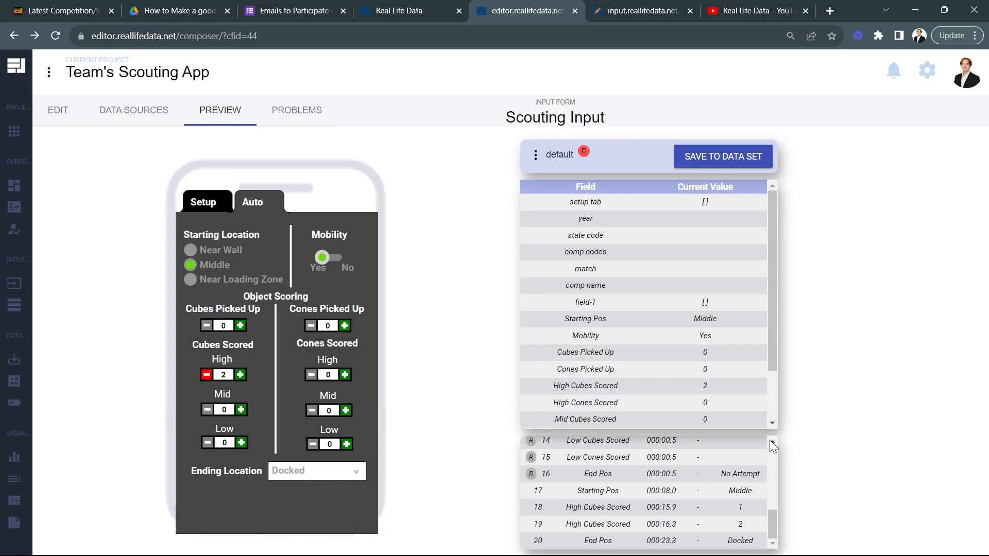
scroll(705, 383, "down", 2)
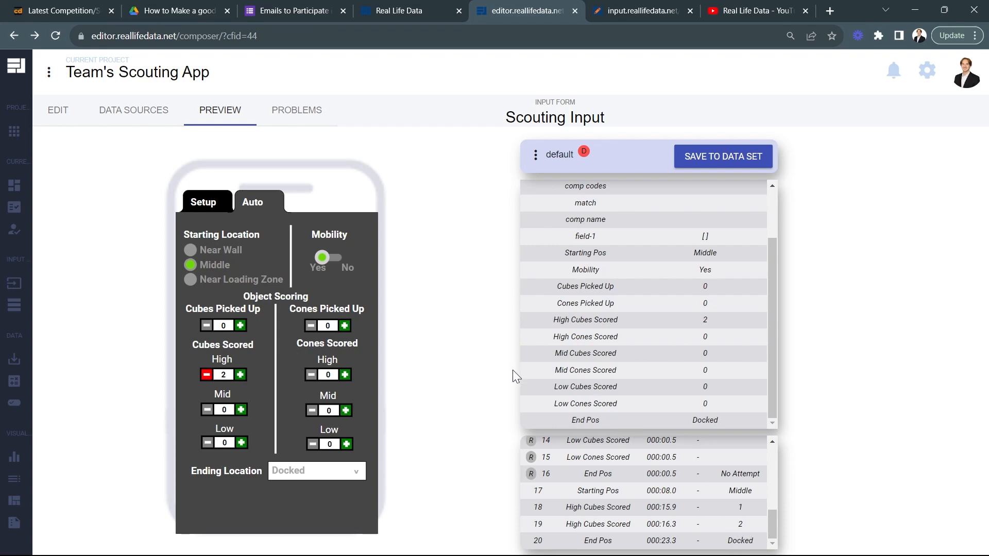
left_click(72, 111)
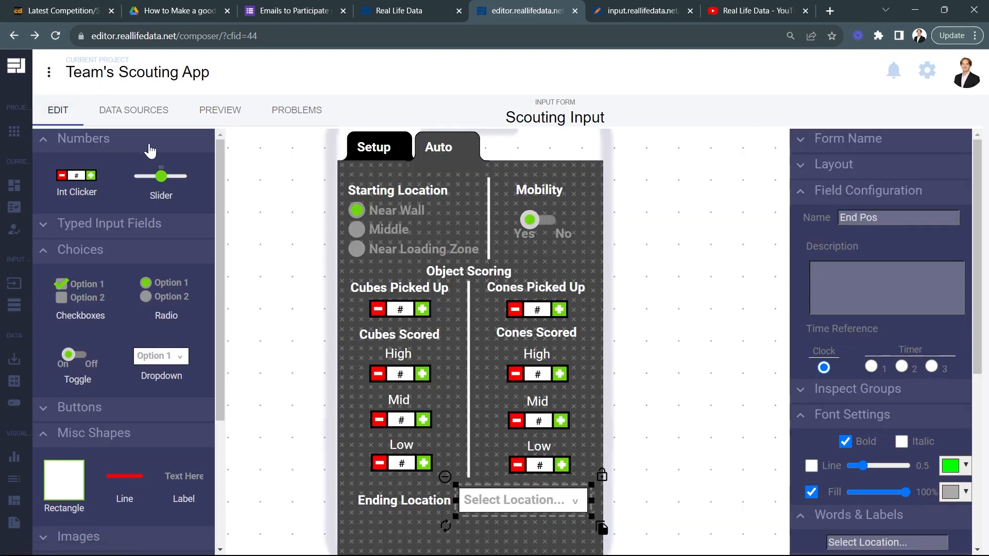